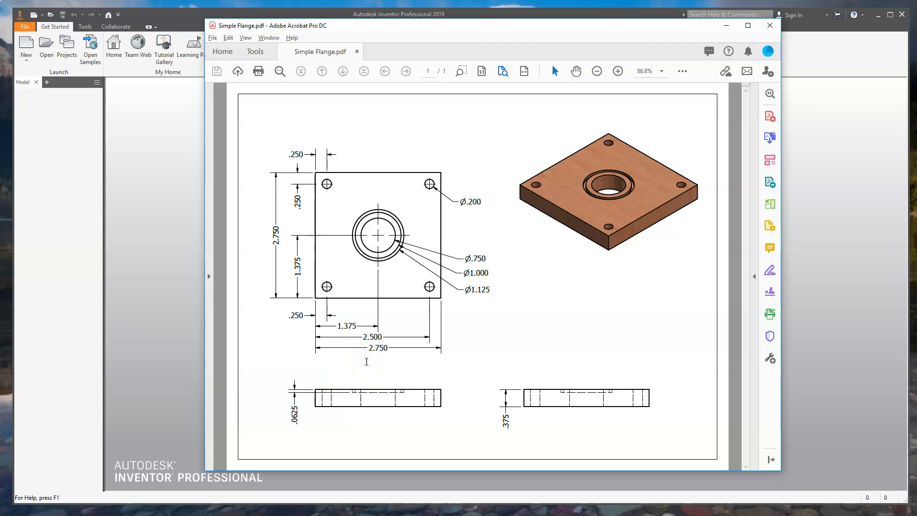
# Switch from the flange drawing to Autodesk Inventor and create a new part from the Standard.ipt template.
pyautogui.click(160, 303)
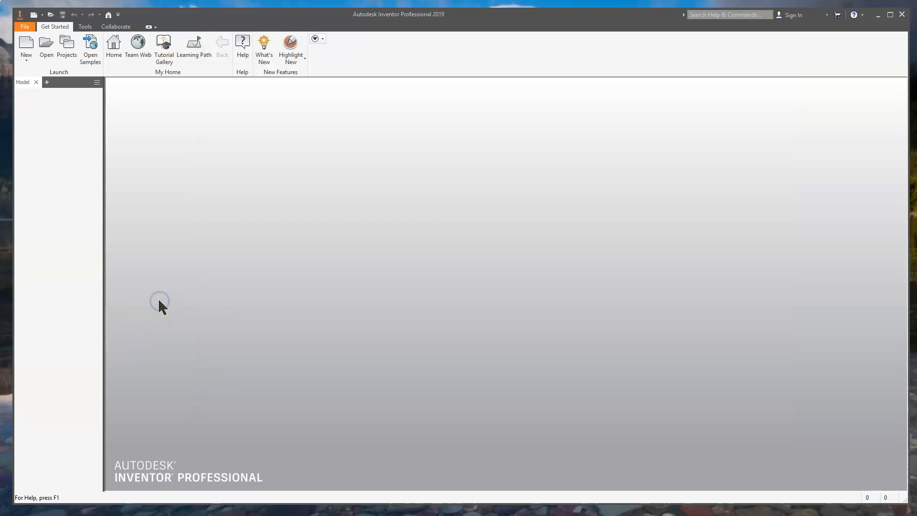
pyautogui.click(26, 42)
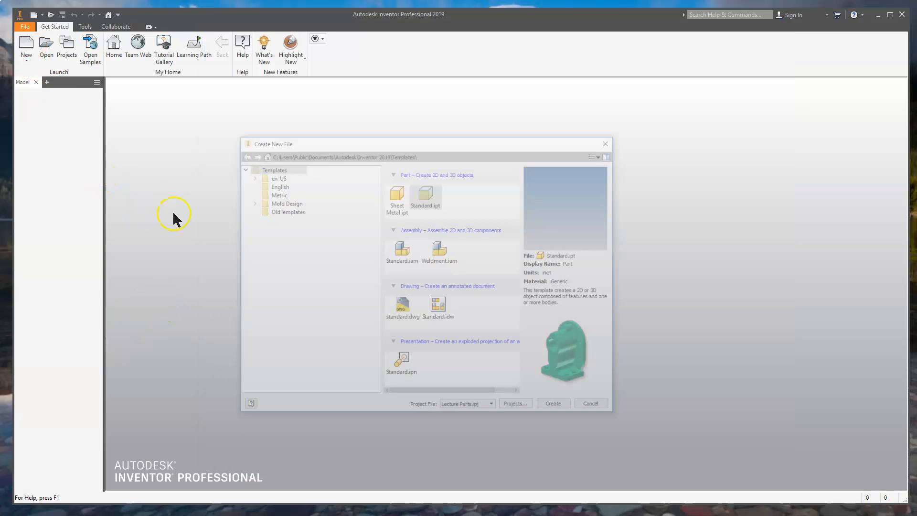
pyautogui.doubleClick(423, 197)
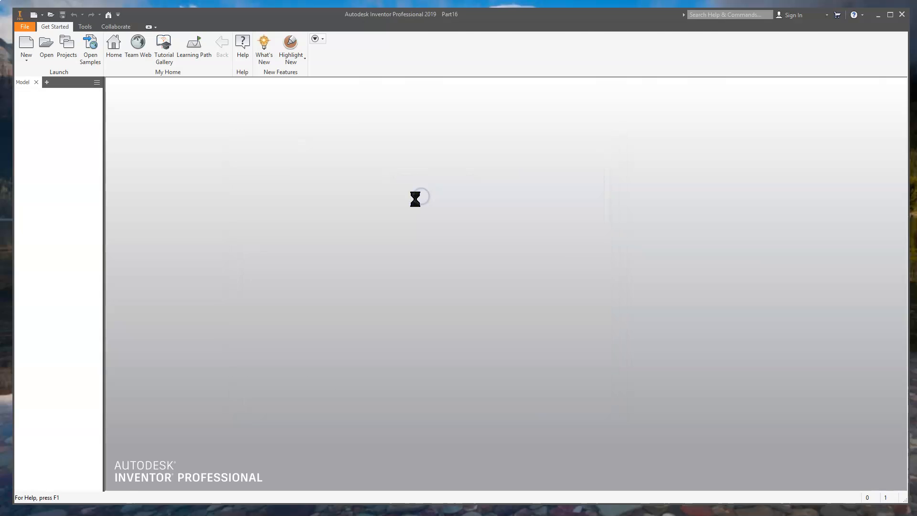
# Start a Box primitive on the XZ plane, centred on the origin, with a 2.75 by 2.75 in base.
pyautogui.click(66, 44)
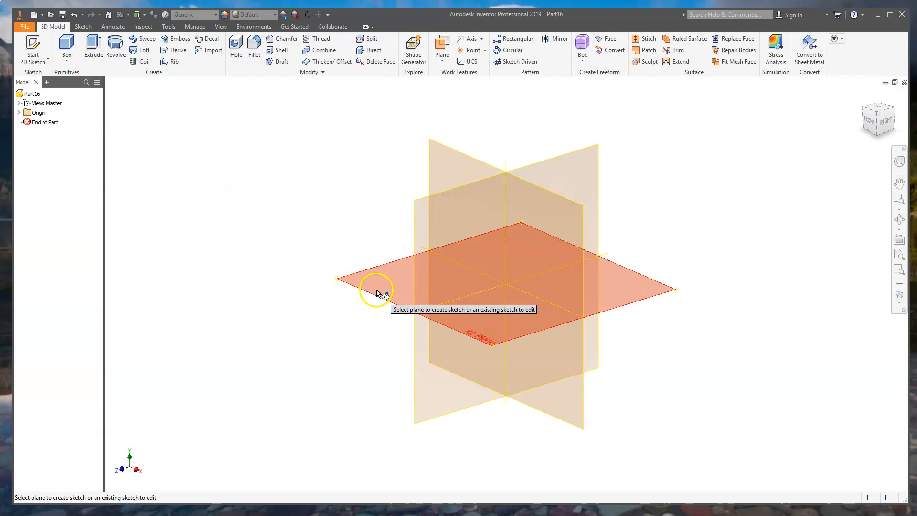
pyautogui.click(377, 293)
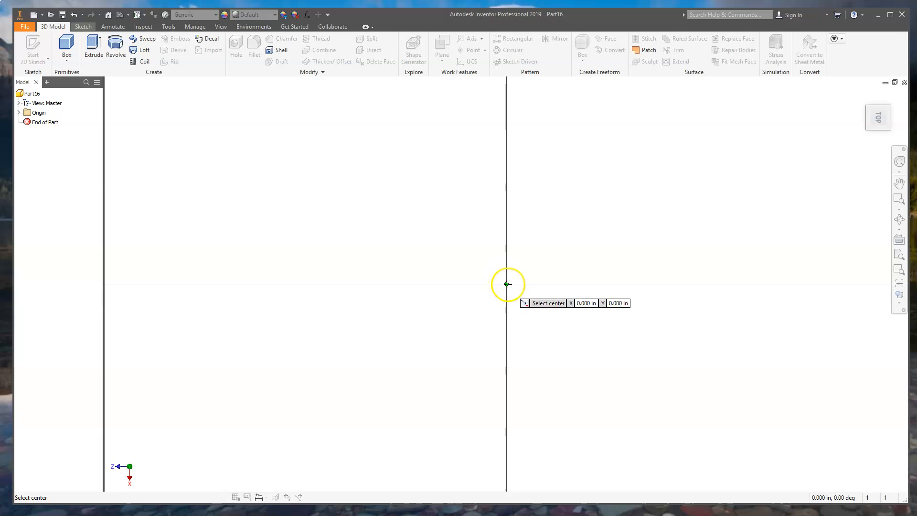
pyautogui.click(506, 284)
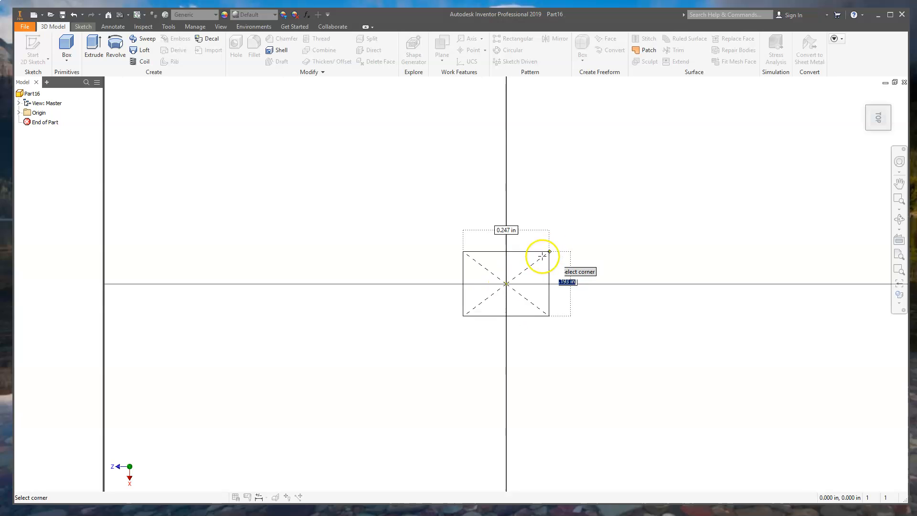
pyautogui.write('2.')
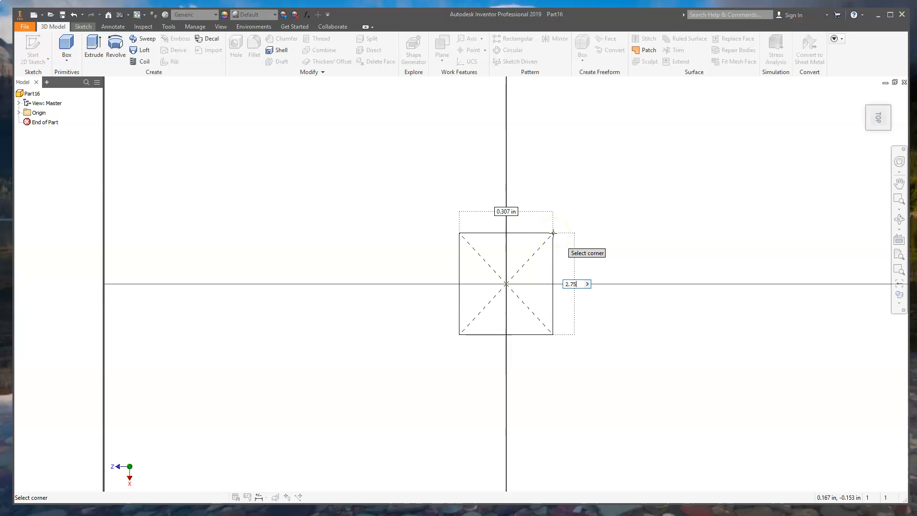
pyautogui.press('Tab')
pyautogui.write('2.75')
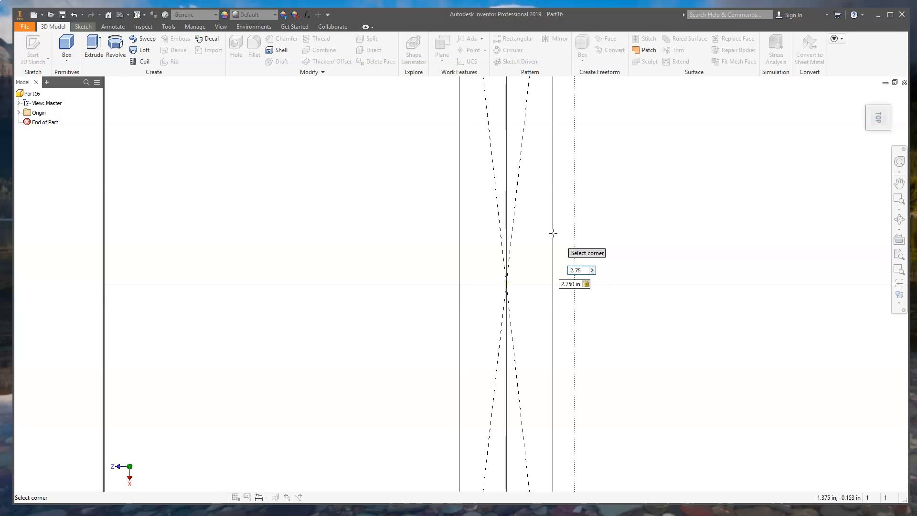
pyautogui.press('Return')
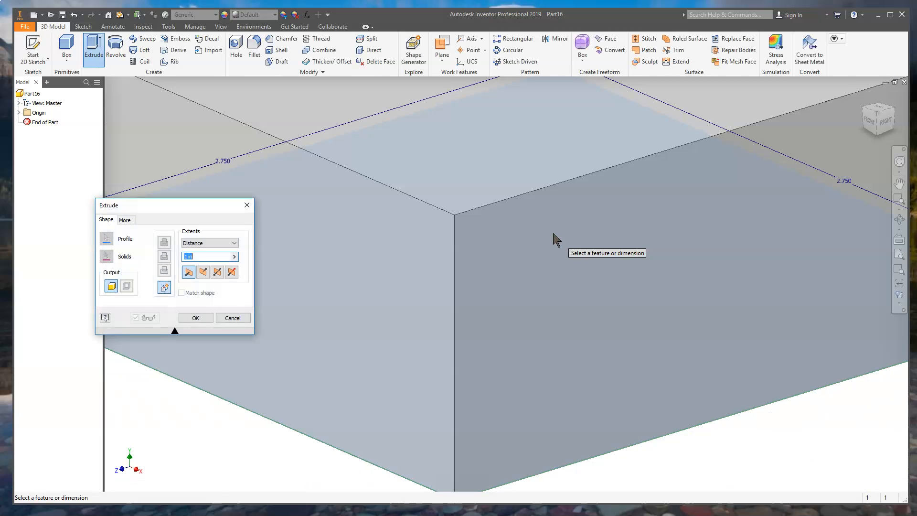
# Extrude the square box base 0.375 in and show the finished plate in the home view.
pyautogui.write('.375')
pyautogui.press('Return')
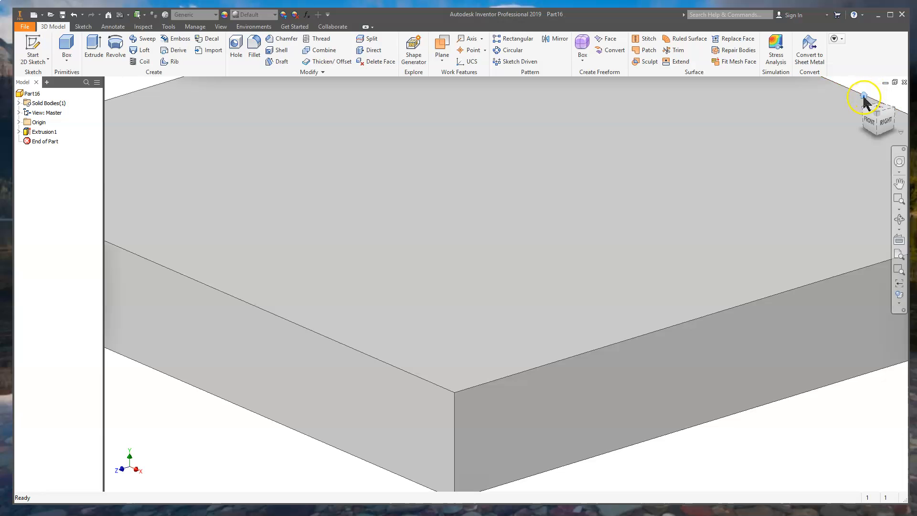
pyautogui.click(863, 95)
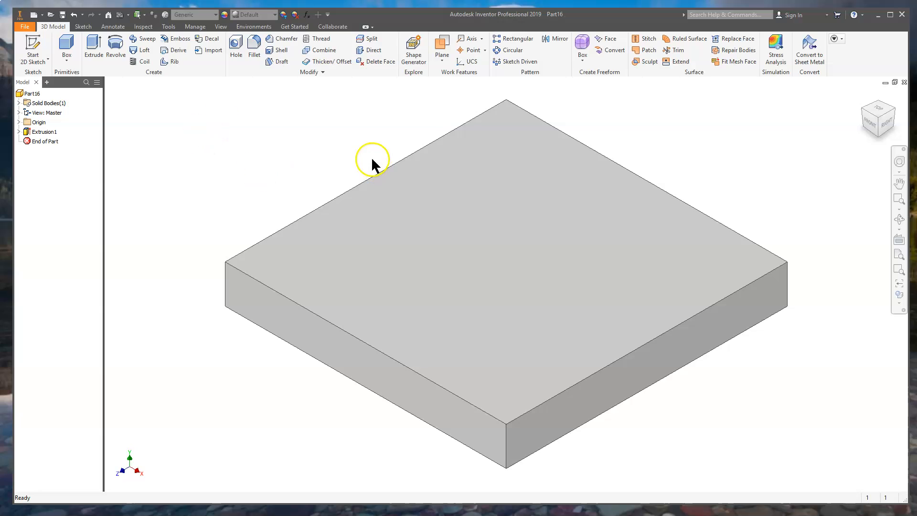
# Start a sketch on the plate's top face and draw four circles, one toward each corner, the upper-left about 0.37 in across.
pyautogui.click(33, 48)
pyautogui.click(455, 214)
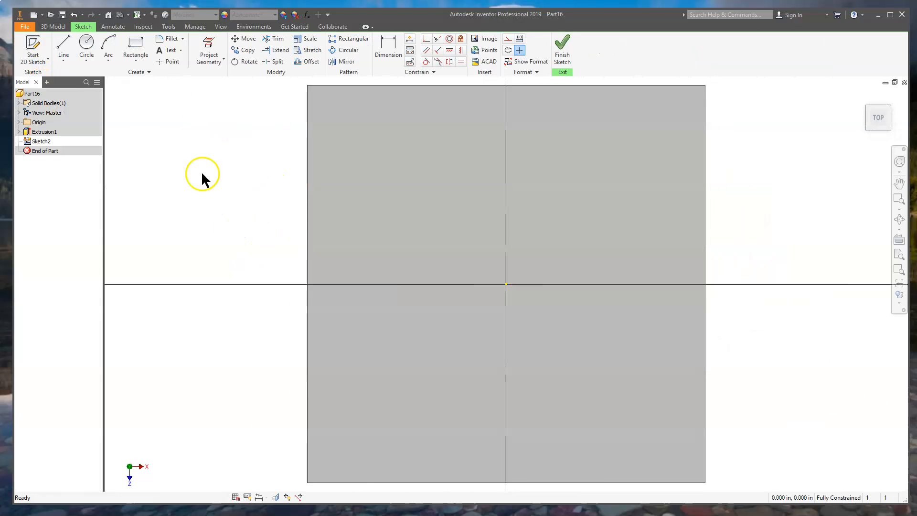
pyautogui.click(84, 44)
pyautogui.click(352, 150)
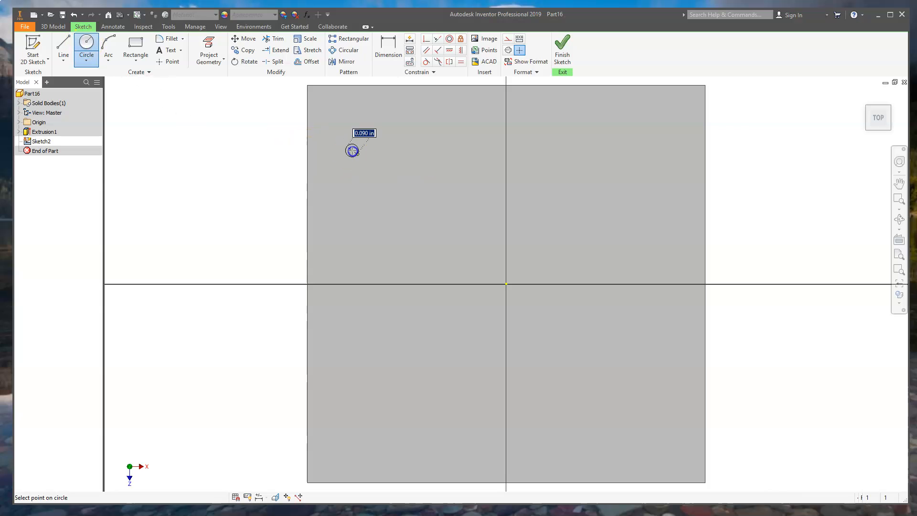
pyautogui.click(376, 161)
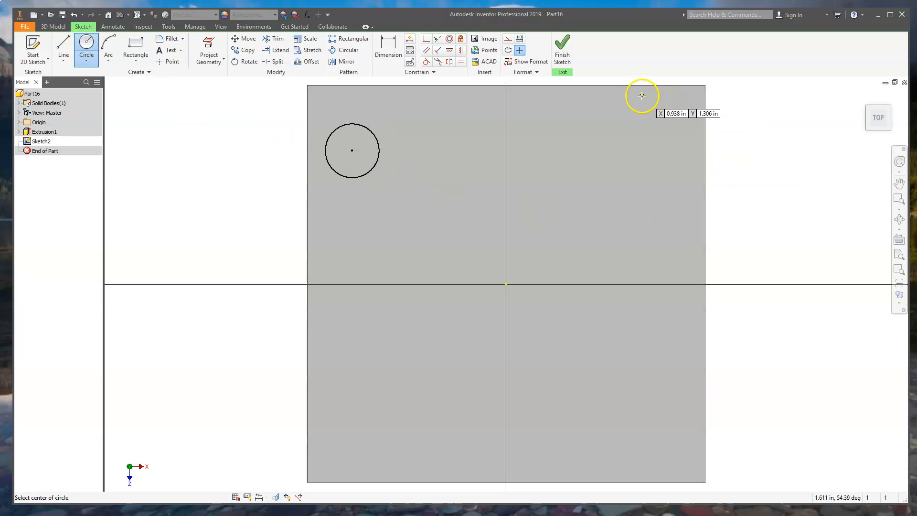
pyautogui.click(659, 206)
pyautogui.click(643, 193)
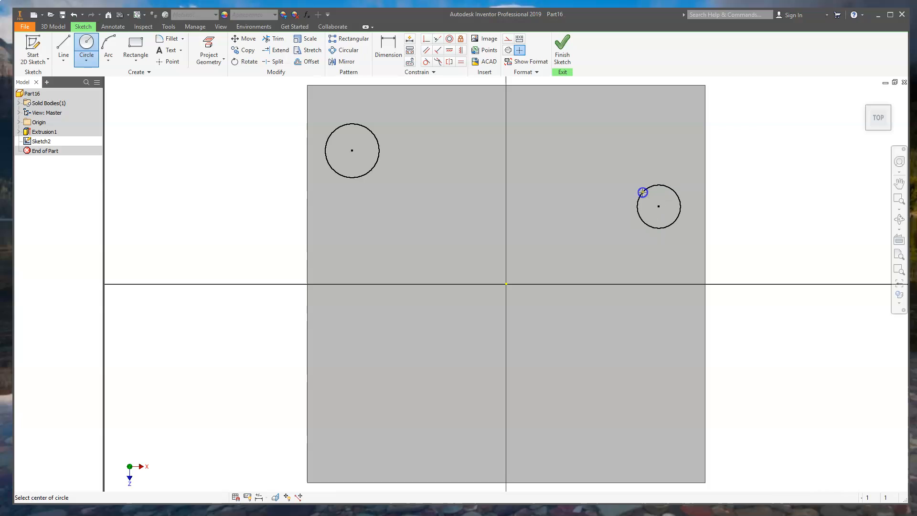
pyautogui.click(599, 429)
pyautogui.click(589, 414)
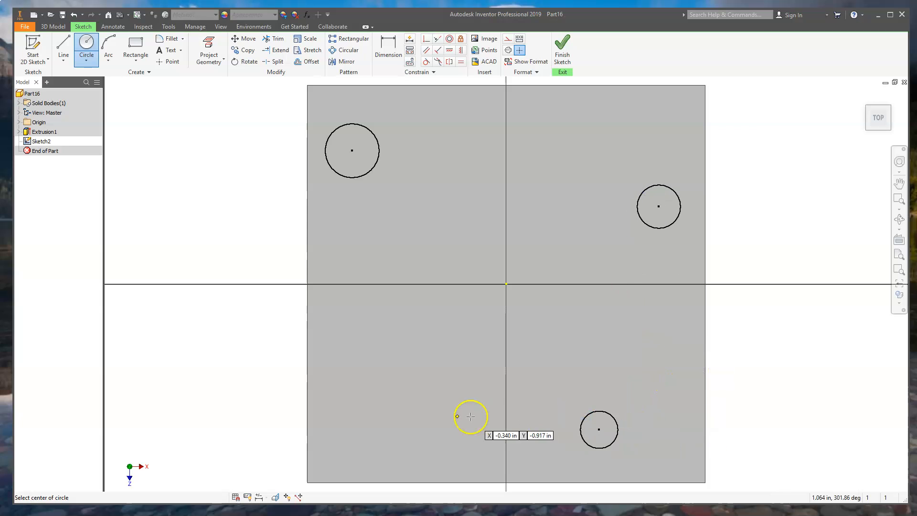
pyautogui.click(401, 418)
pyautogui.click(408, 415)
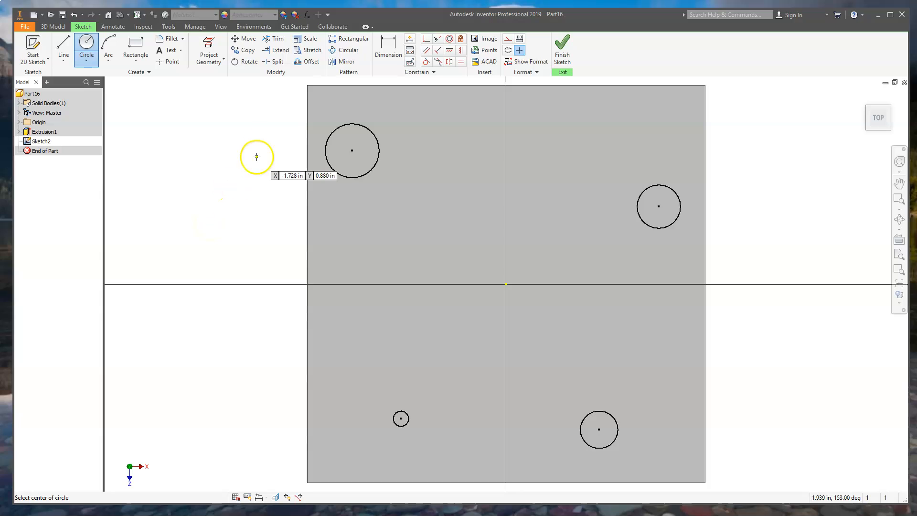
# Dimension the upper-left circle with a diameter of 0.2 in.
pyautogui.click(388, 48)
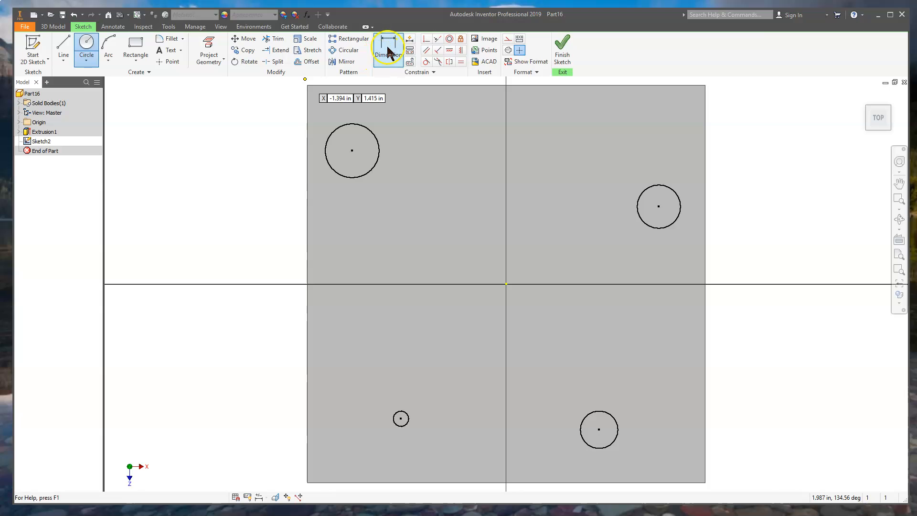
pyautogui.click(339, 176)
pyautogui.click(278, 181)
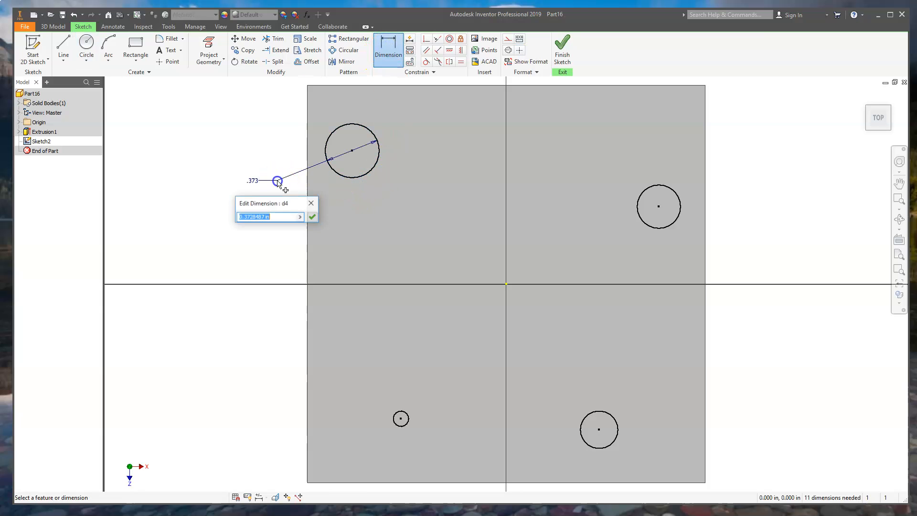
pyautogui.write('.2')
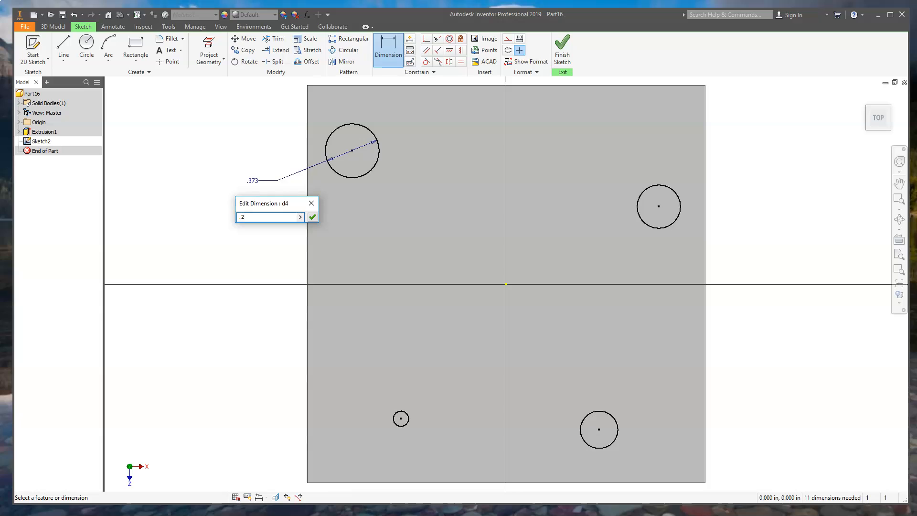
pyautogui.press('Return')
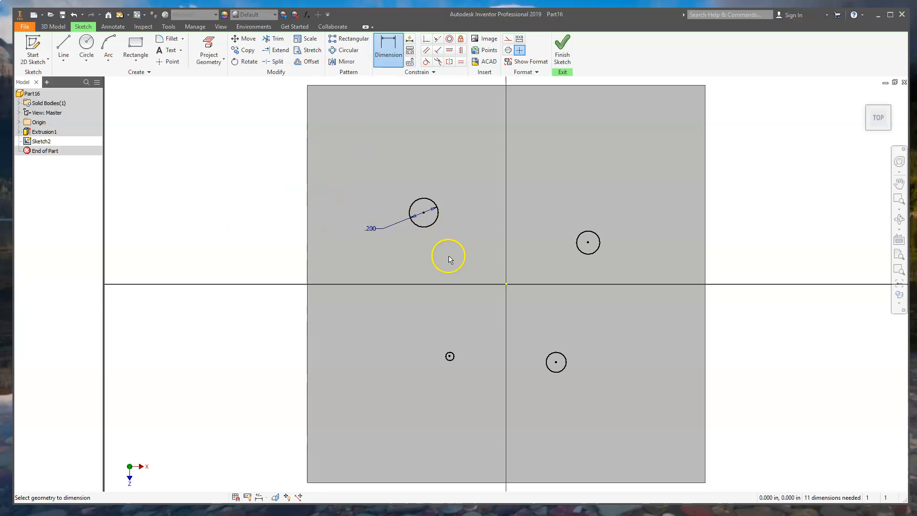
# Dimension the upper-right circle with a diameter of 0.2 in.
pyautogui.click(601, 247)
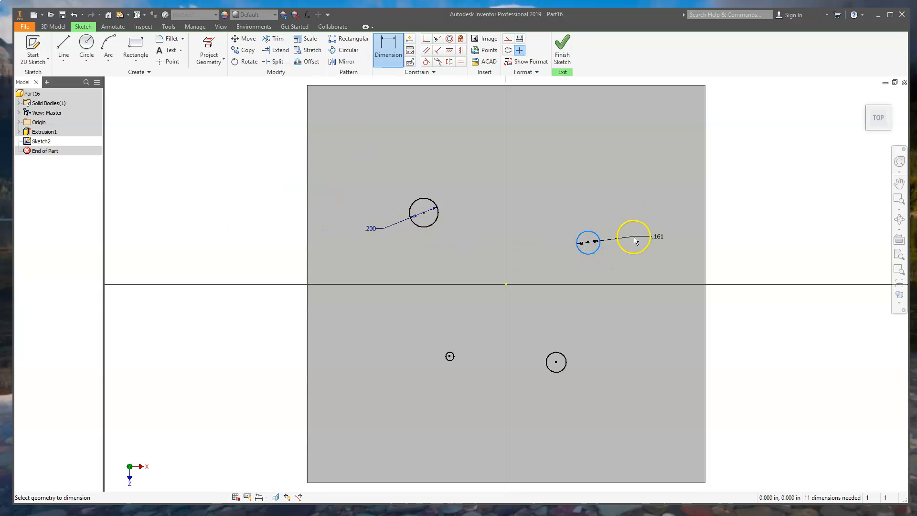
pyautogui.click(636, 239)
pyautogui.write('.2')
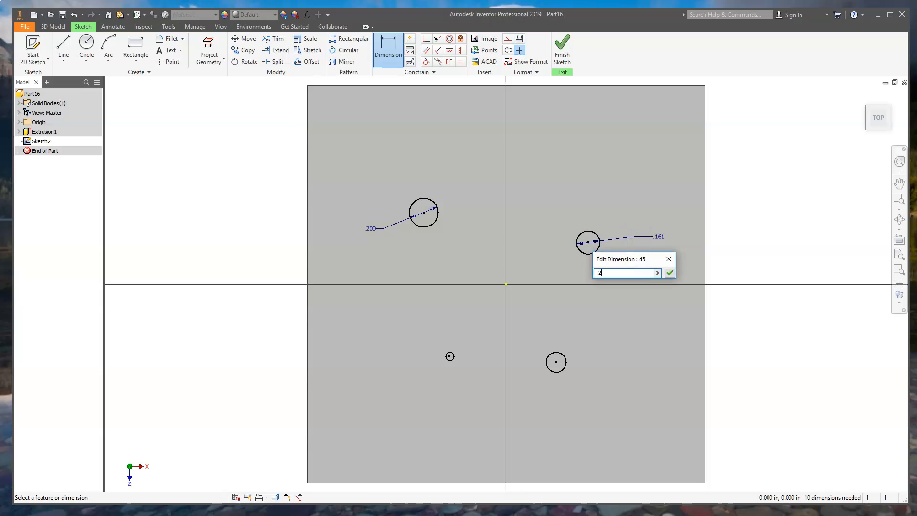
pyautogui.press('Return')
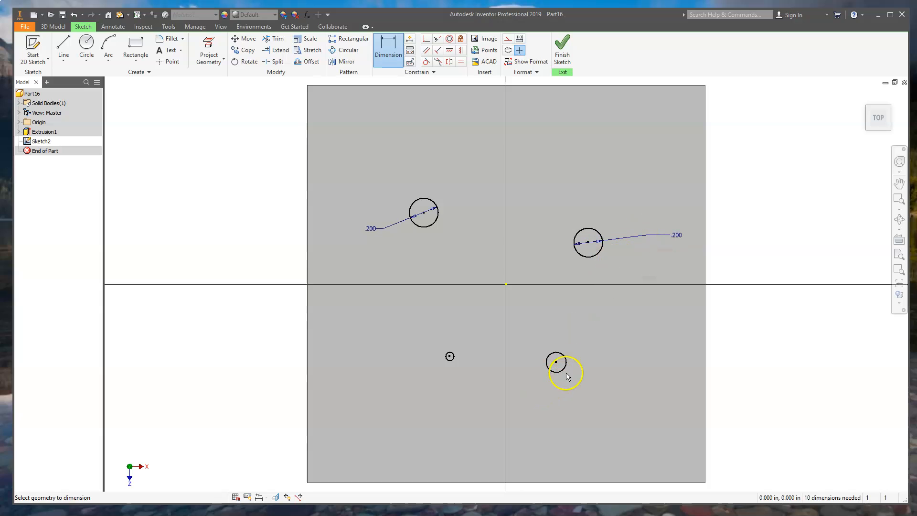
# Dimension the lower-right circle with a diameter of 0.2 in.
pyautogui.click(568, 371)
pyautogui.click(600, 371)
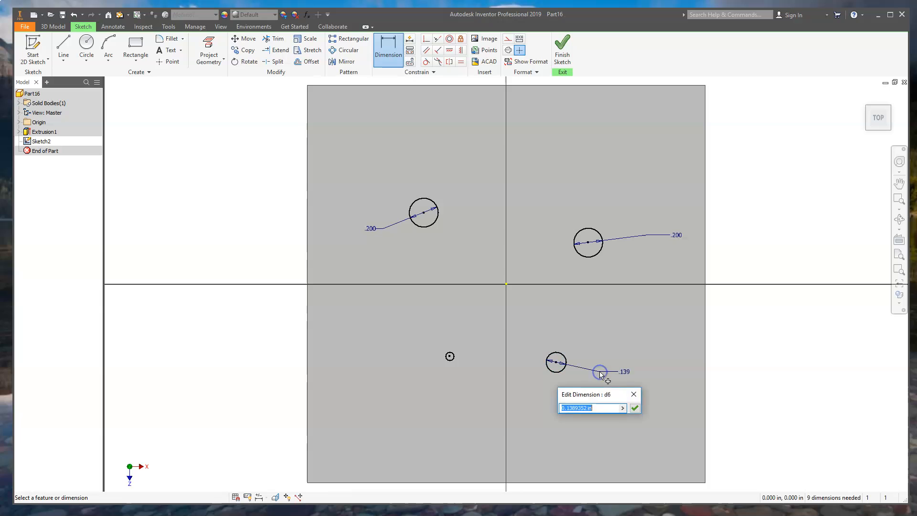
pyautogui.write('.2')
pyautogui.press('Return')
pyautogui.click(584, 368)
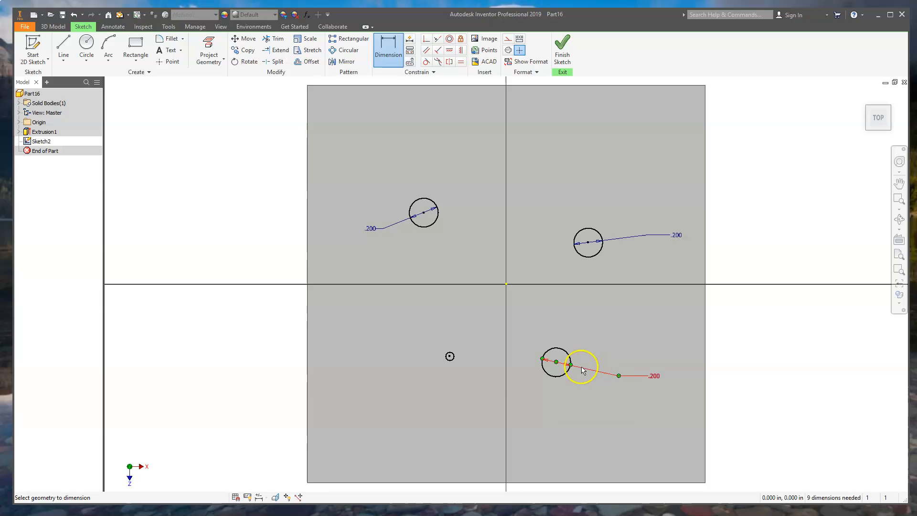
# Dimension the lower-left circle with a diameter of 0.2 in and end the Dimension command.
pyautogui.click(450, 358)
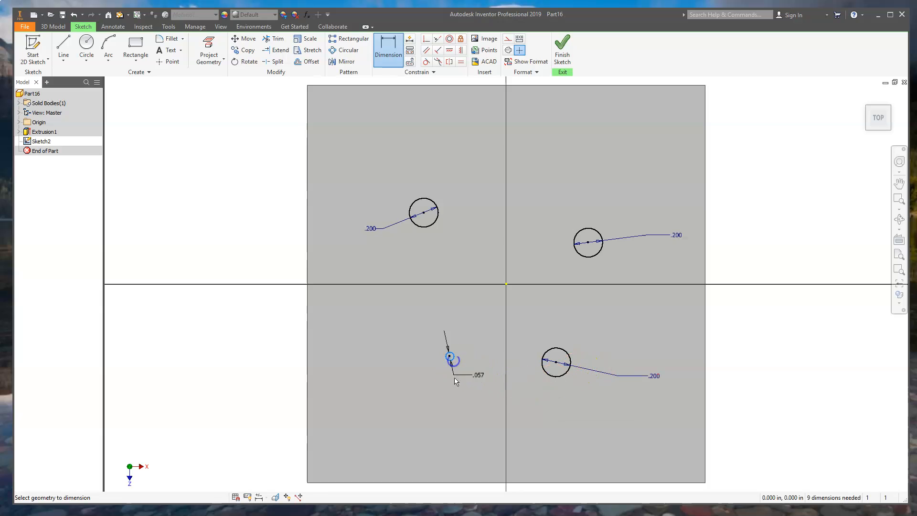
pyautogui.click(506, 399)
pyautogui.write('.2')
pyautogui.press('Return')
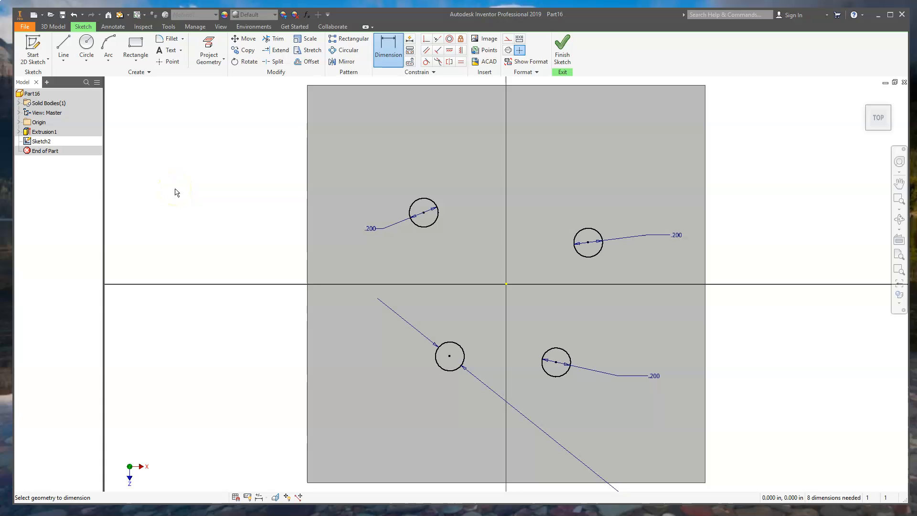
pyautogui.rightClick(181, 194)
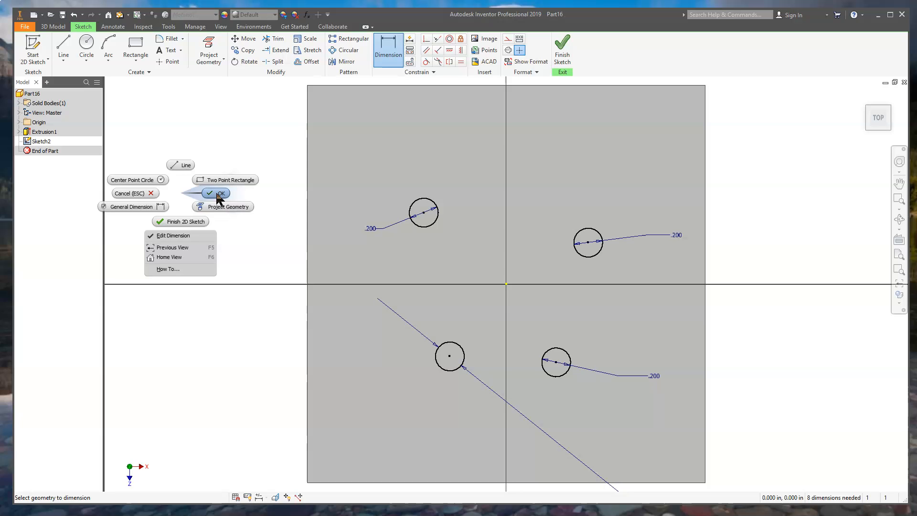
pyautogui.click(218, 194)
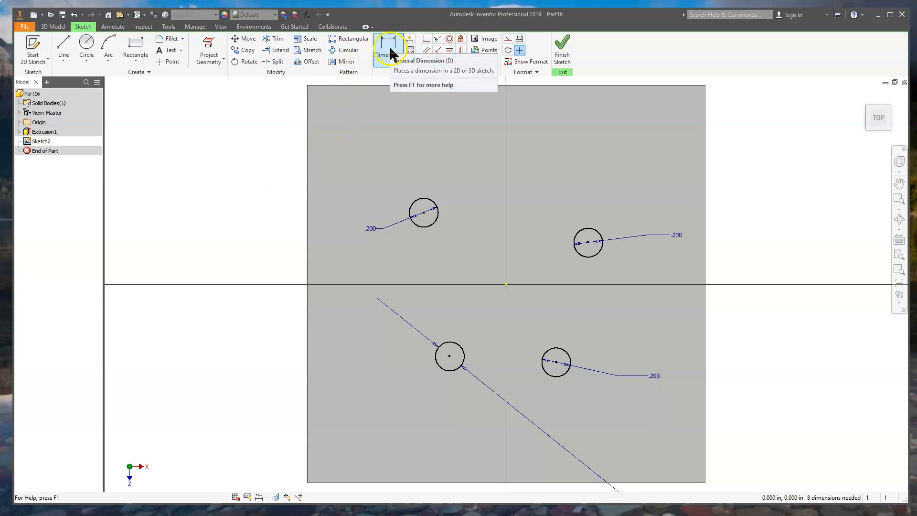
# Apply horizontal constraints between the centers of the two upper circles and between the centers of the two lower circles.
pyautogui.click(451, 53)
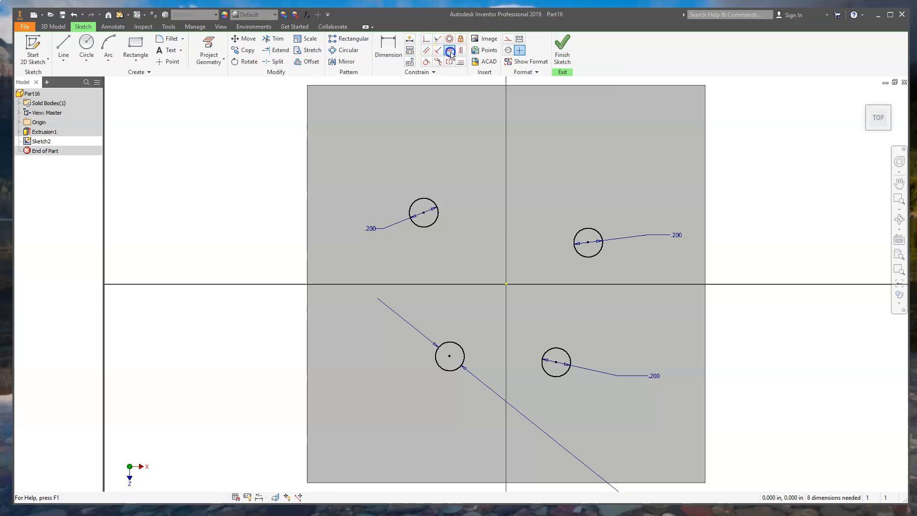
pyautogui.click(425, 213)
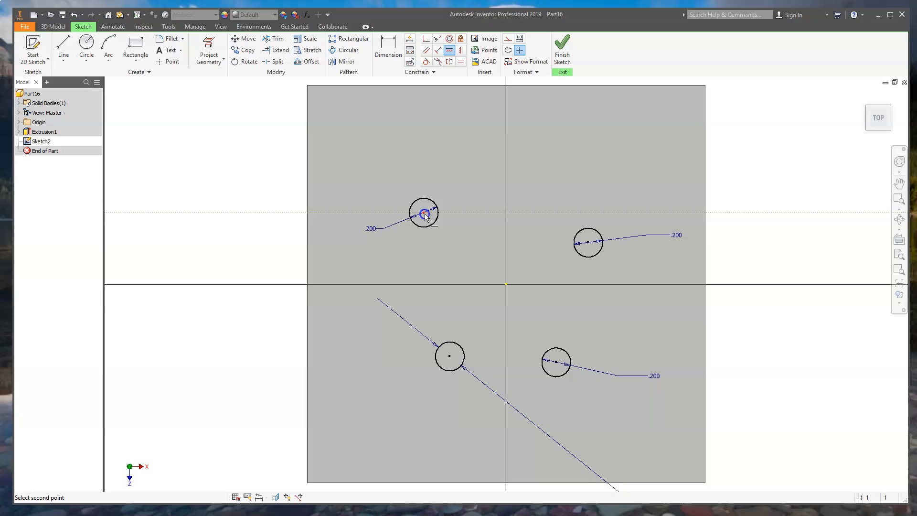
pyautogui.click(588, 243)
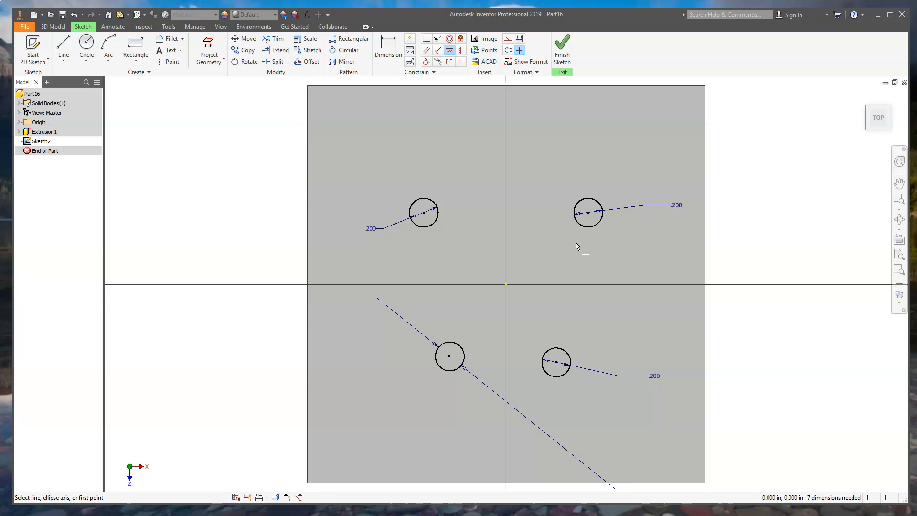
pyautogui.click(451, 360)
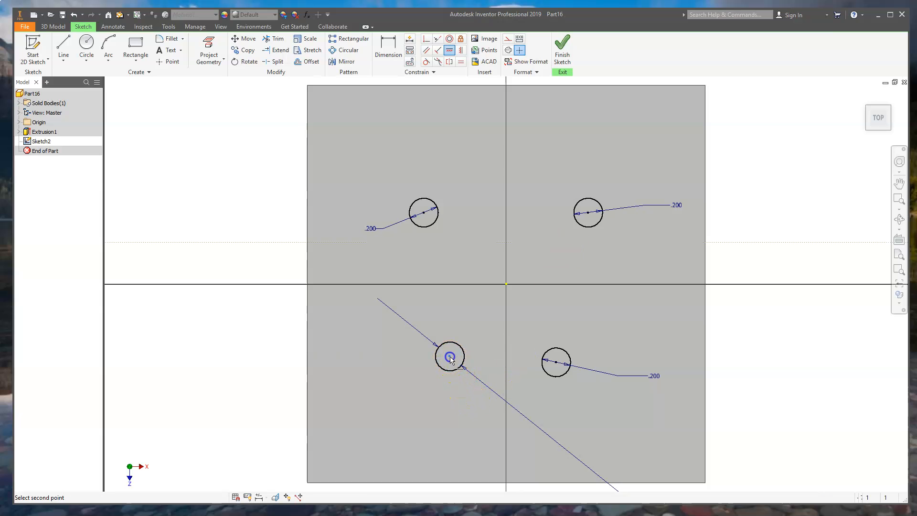
pyautogui.click(554, 369)
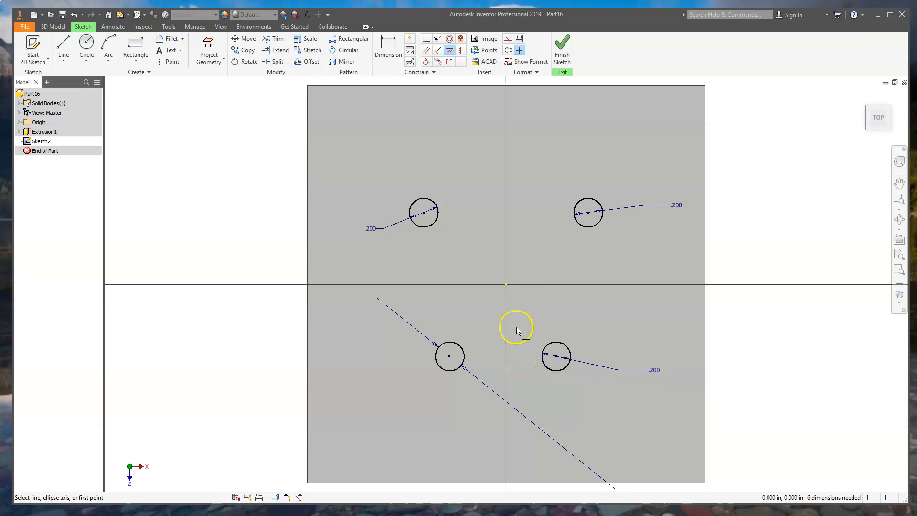
# Apply vertical constraints between the centers of the two right-hand circles and between the centers of the two left-hand circles.
pyautogui.click(462, 48)
pyautogui.click(588, 213)
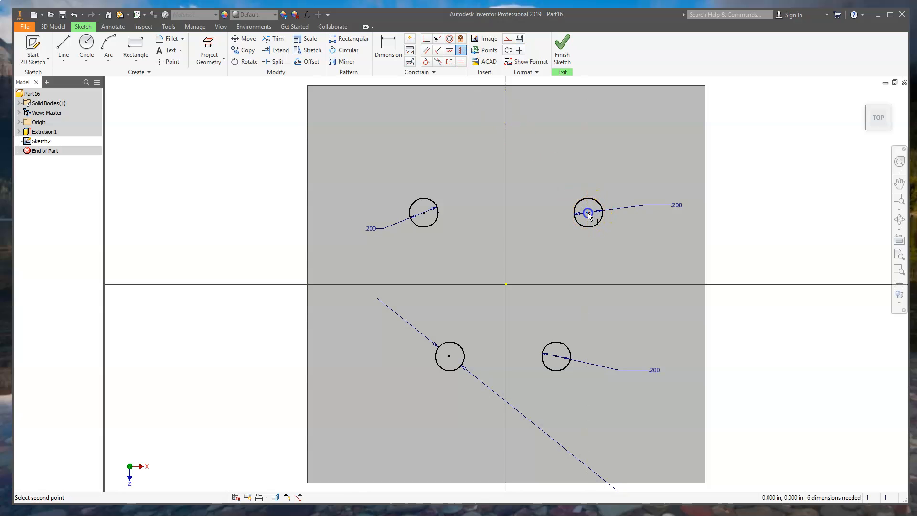
pyautogui.click(557, 356)
pyautogui.click(424, 214)
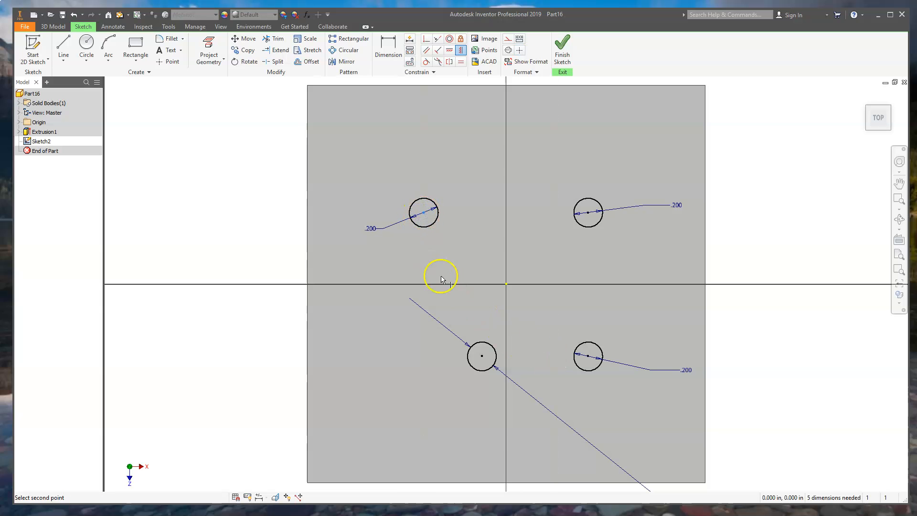
pyautogui.click(482, 356)
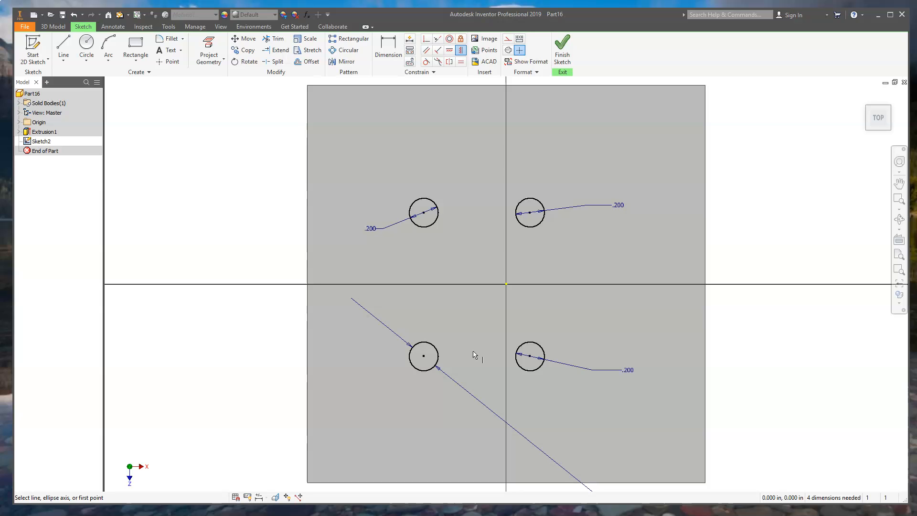
# Dimension the upper-left circle's center 0.25 in from the plate's left edge.
pyautogui.click(388, 45)
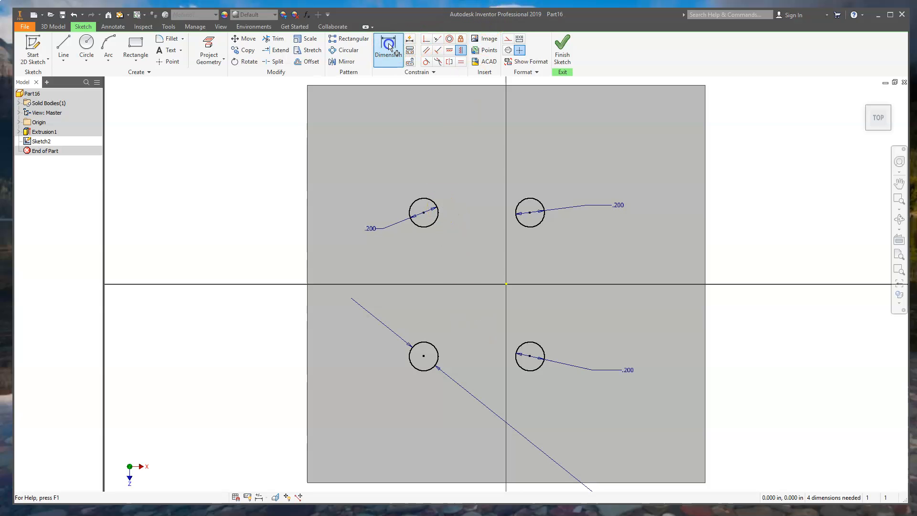
pyautogui.click(308, 134)
pyautogui.click(423, 213)
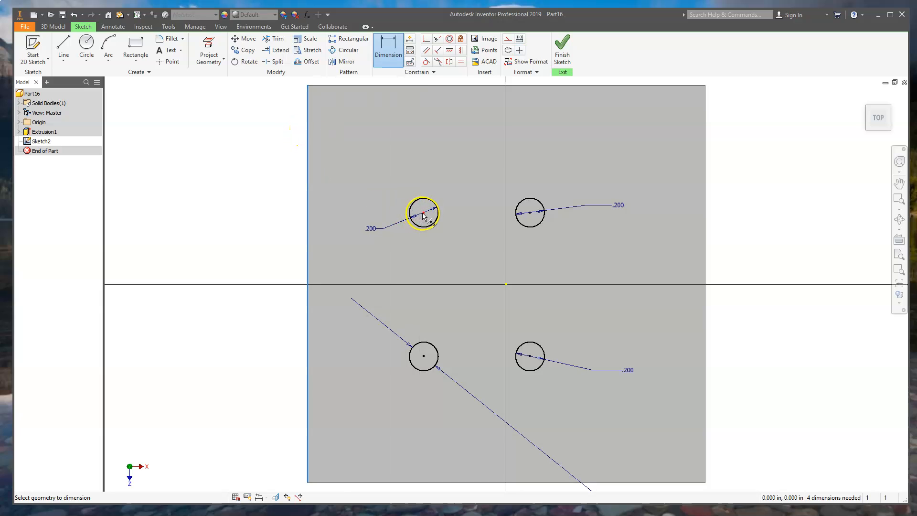
pyautogui.click(249, 148)
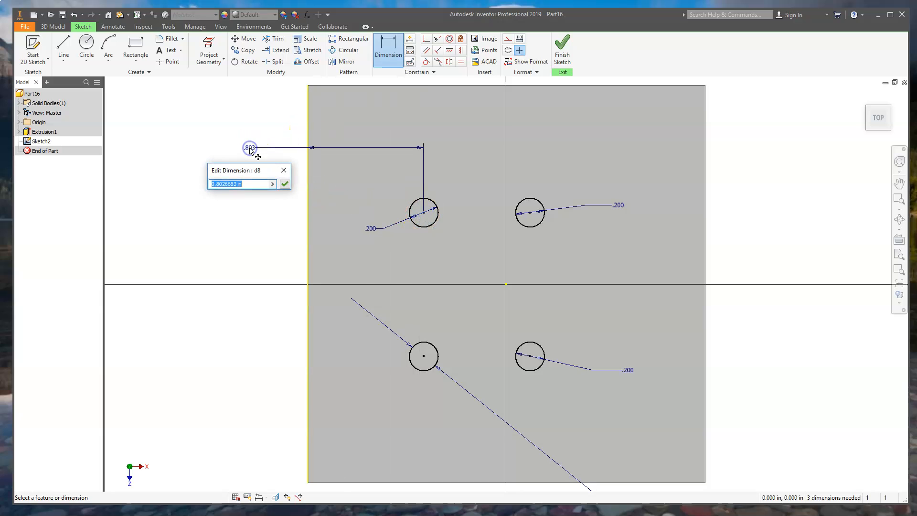
pyautogui.write('.25')
pyautogui.press('Return')
# Dimension the upper-left circle's center 0.25 in from the plate's top edge.
pyautogui.click(335, 86)
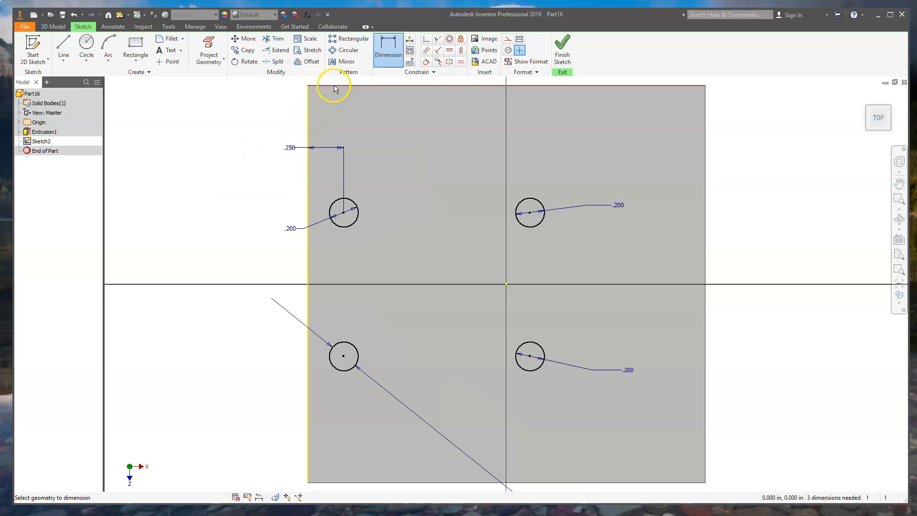
pyautogui.click(344, 213)
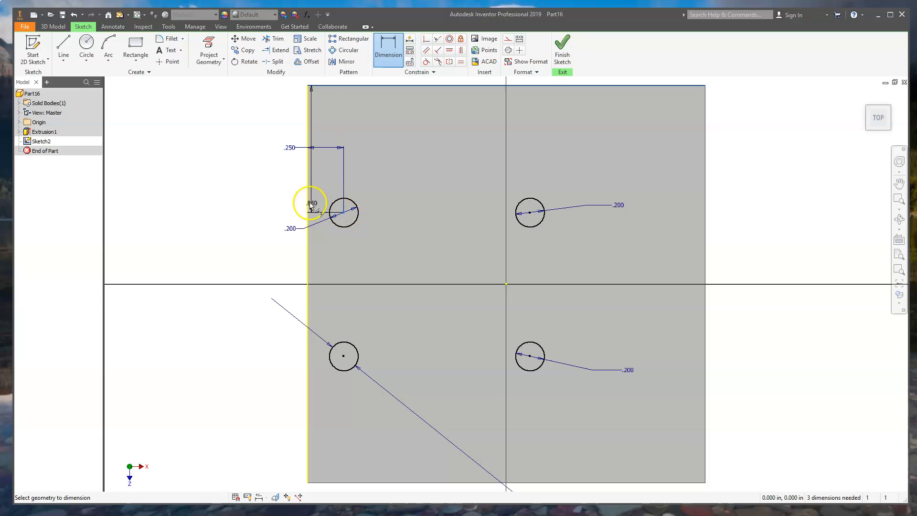
pyautogui.click(260, 172)
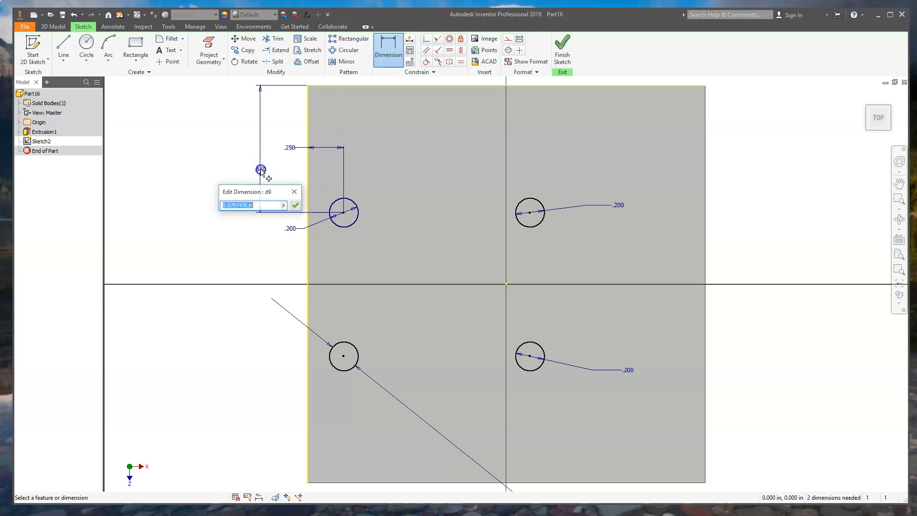
pyautogui.write('.25')
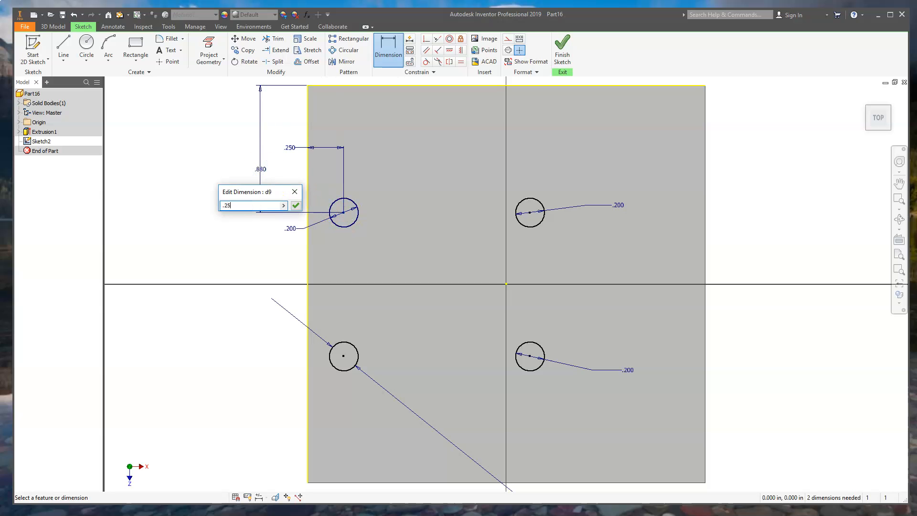
pyautogui.press('Return')
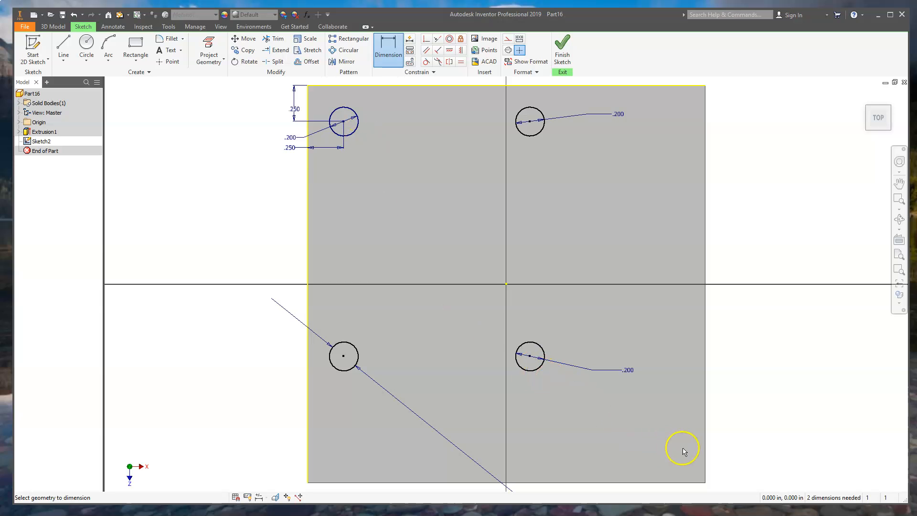
# Dimension the lower-right circle's center 0.25 in from the plate's right edge.
pyautogui.click(706, 454)
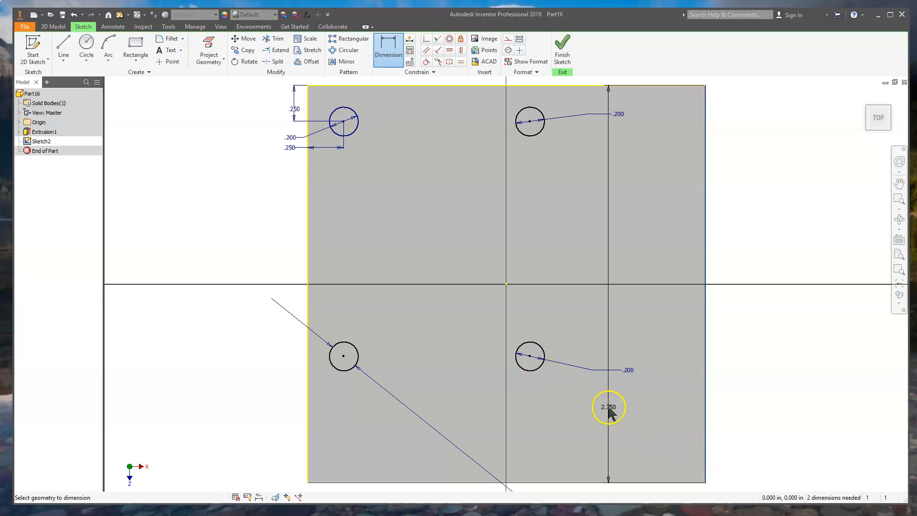
pyautogui.click(534, 362)
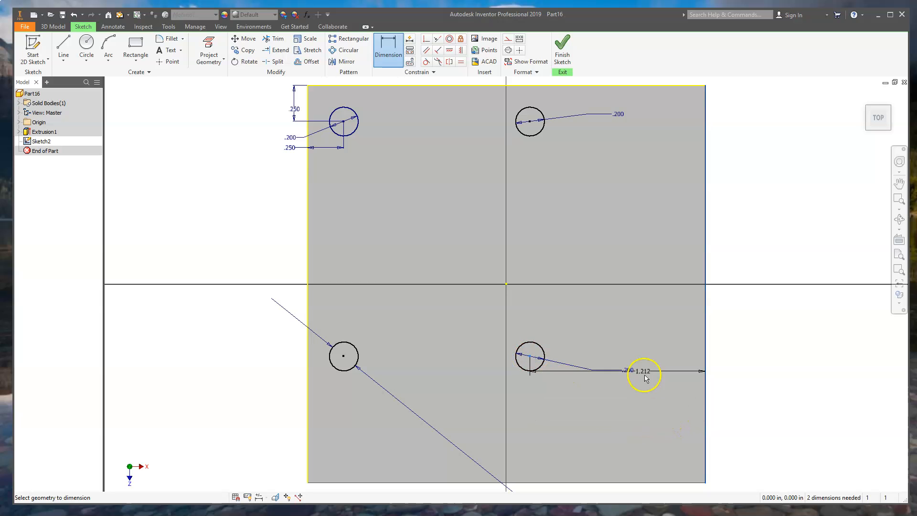
pyautogui.click(632, 339)
pyautogui.write('.25')
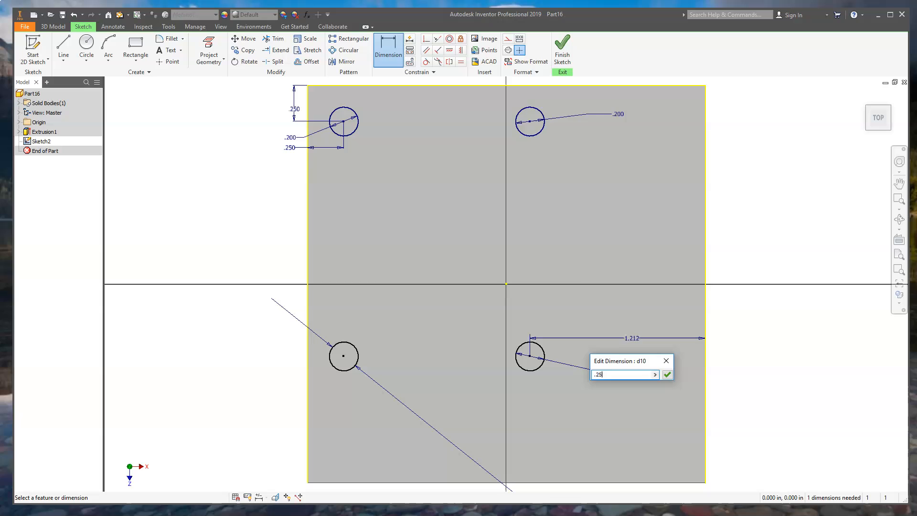
pyautogui.press('Return')
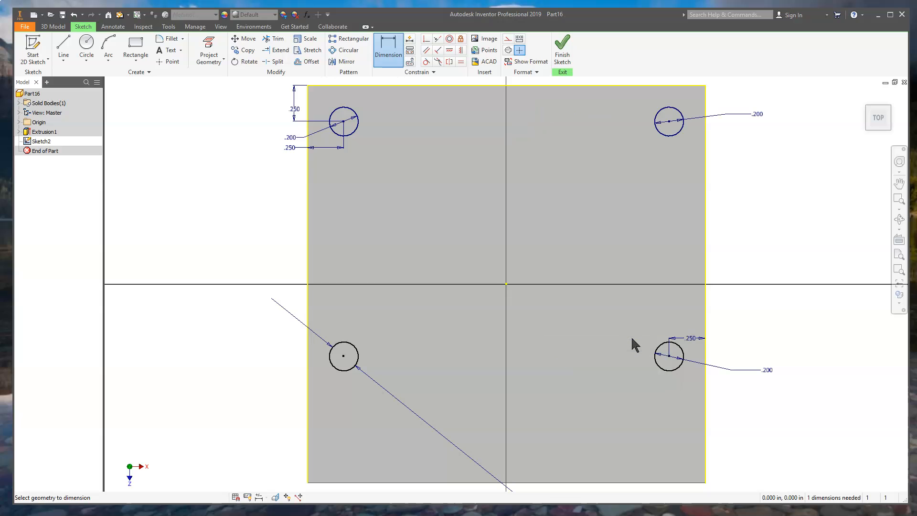
# Dimension the lower-right circle's center 0.25 in from the plate's bottom edge and end the Dimension command.
pyautogui.click(668, 482)
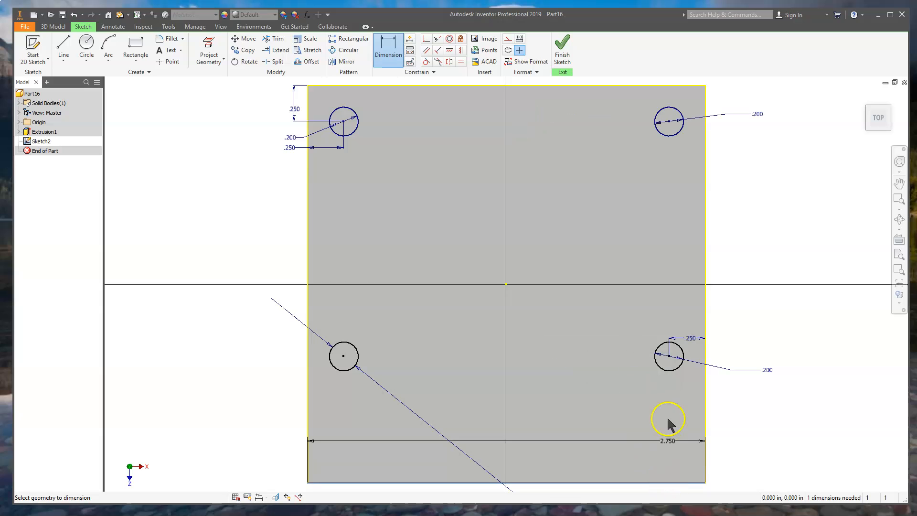
pyautogui.click(668, 356)
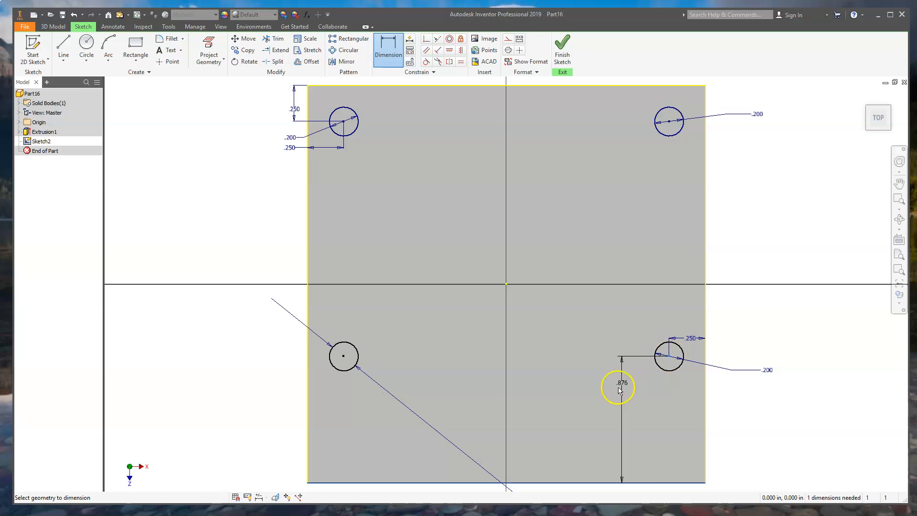
pyautogui.click(599, 401)
pyautogui.write('.')
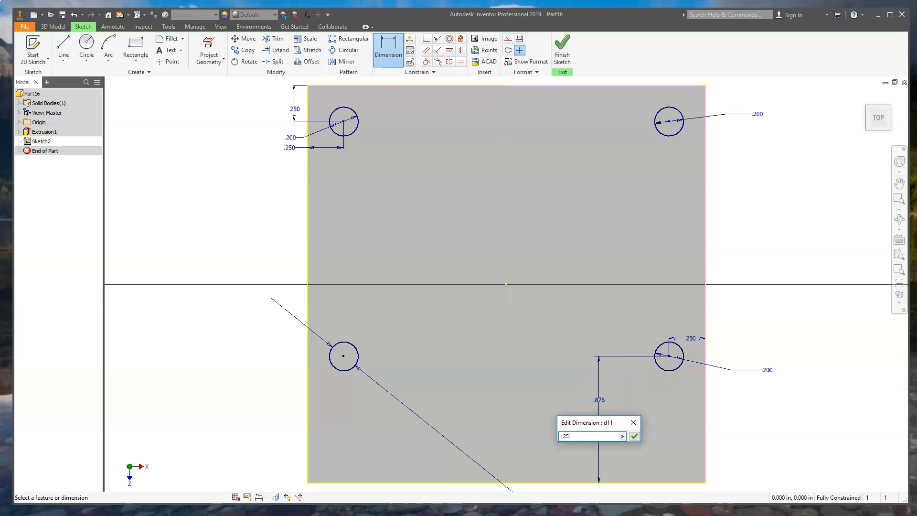
pyautogui.write('25')
pyautogui.press('Return')
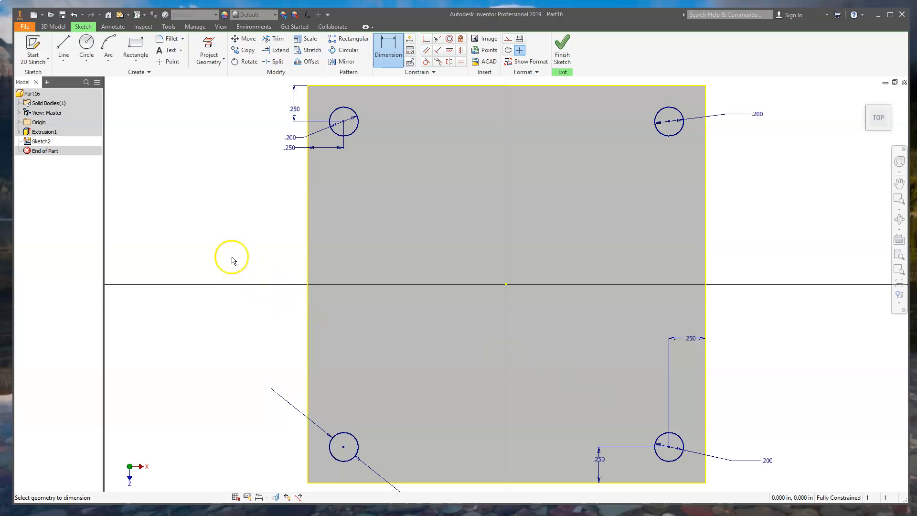
pyautogui.click(388, 54)
pyautogui.rightClick(176, 192)
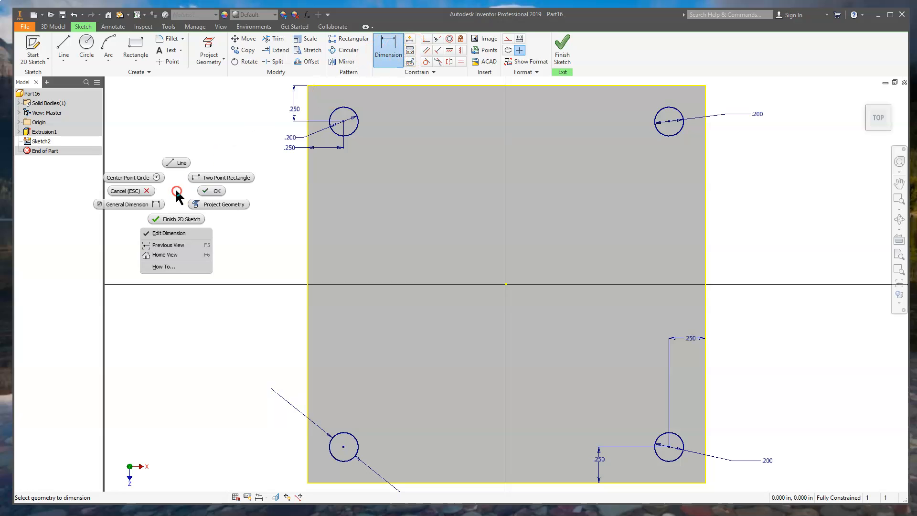
pyautogui.click(216, 192)
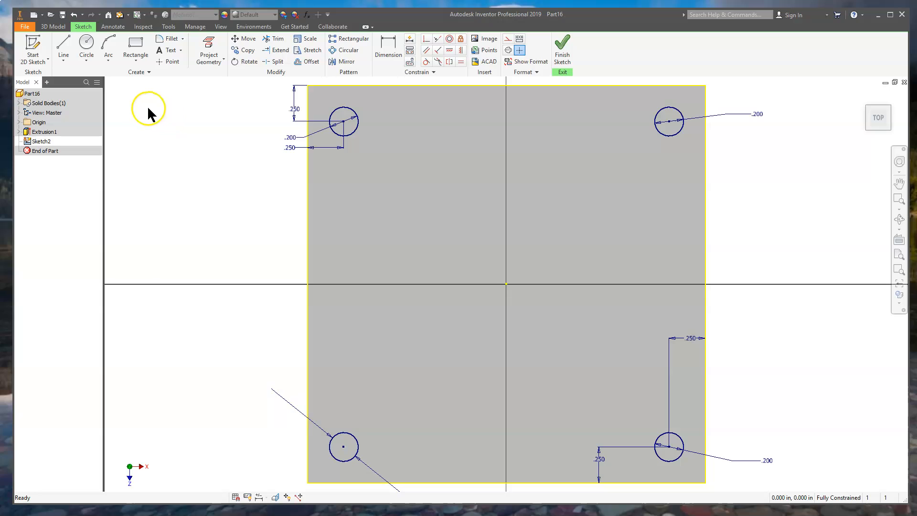
# Sketch a 0.75 in diameter circle centered on the origin in the middle of the plate.
pyautogui.click(91, 48)
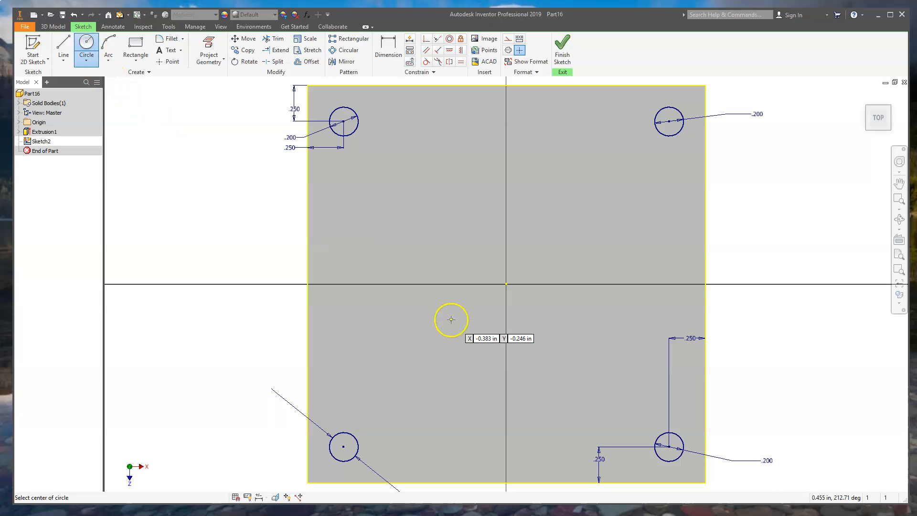
pyautogui.click(506, 283)
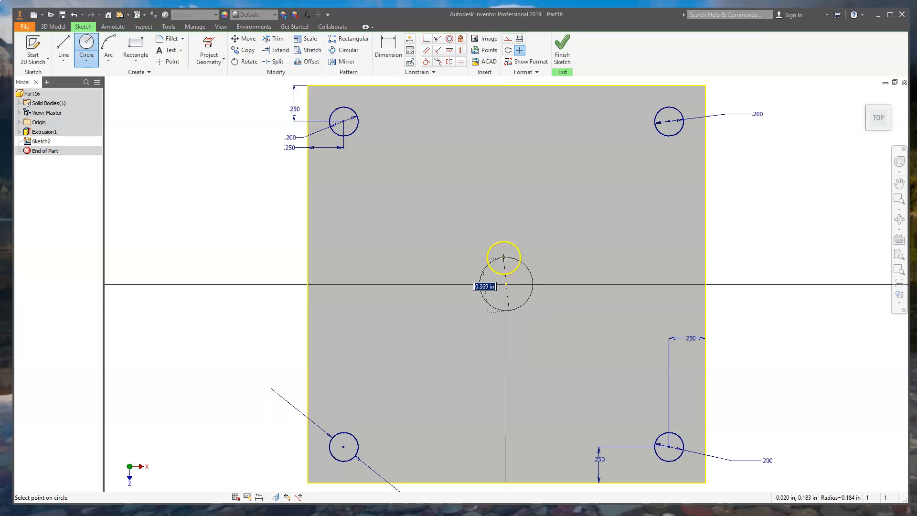
pyautogui.write('.')
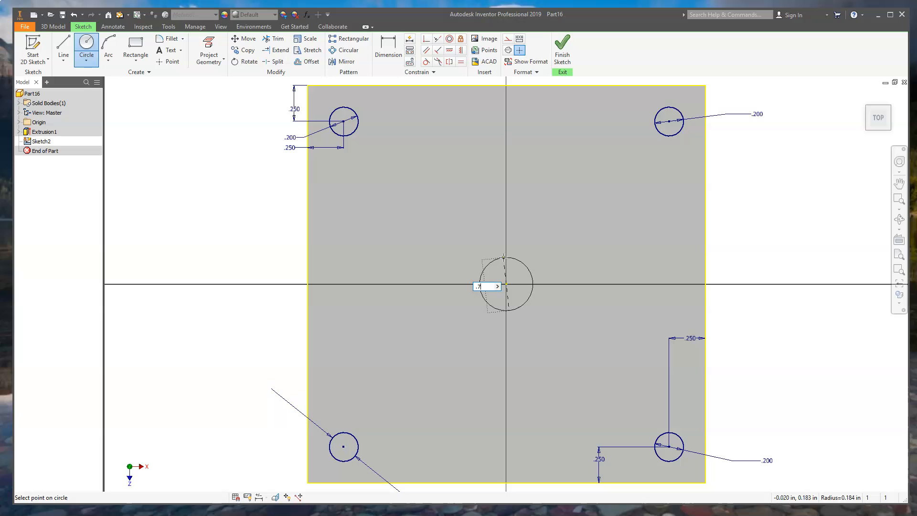
pyautogui.write('75')
pyautogui.press('Return')
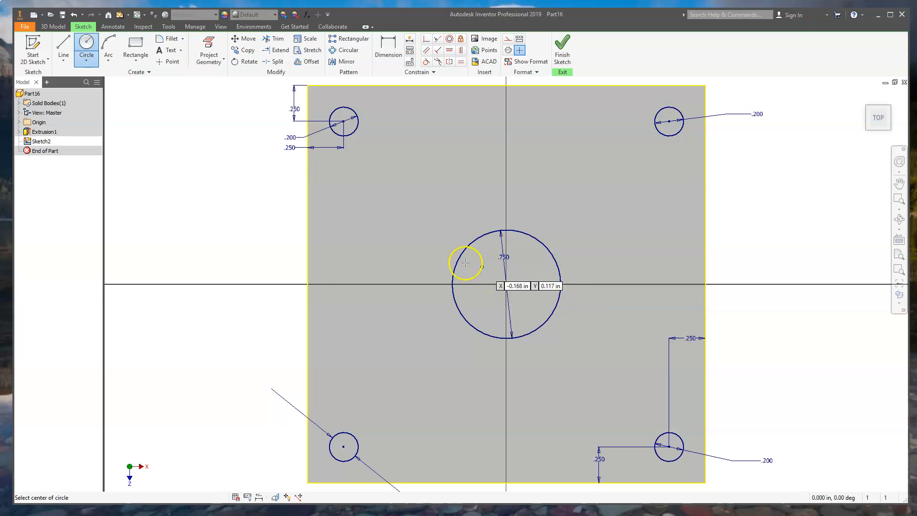
pyautogui.rightClick(635, 253)
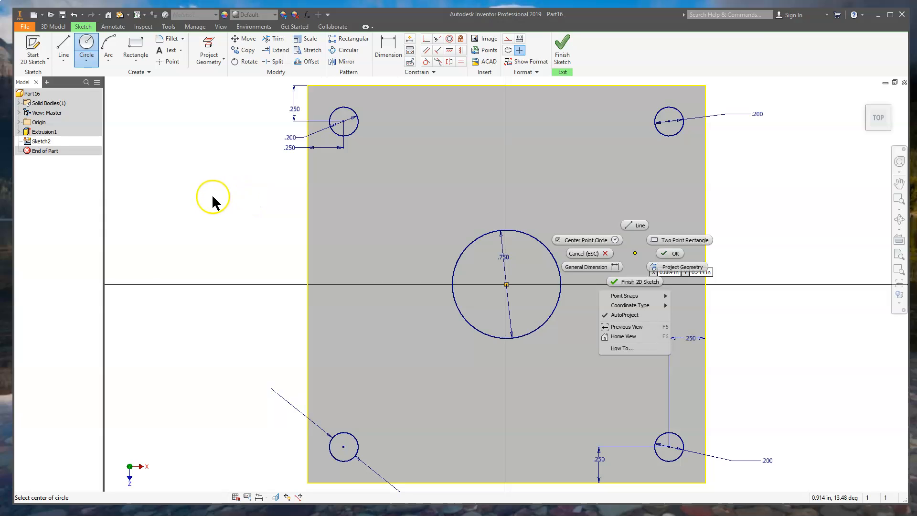
pyautogui.click(198, 220)
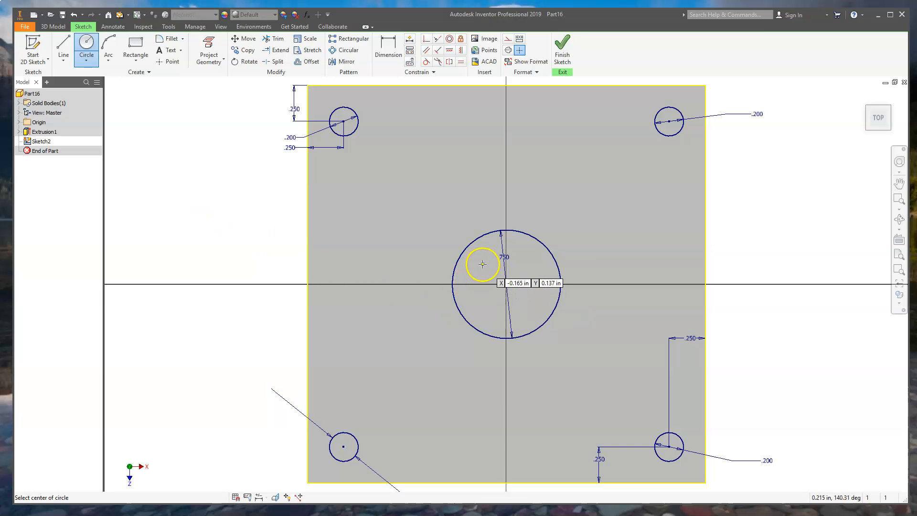
# Sketch a 1 in diameter circle centered just up and left of the origin, plus a concentric circle about 1.83 in in diameter.
pyautogui.click(507, 284)
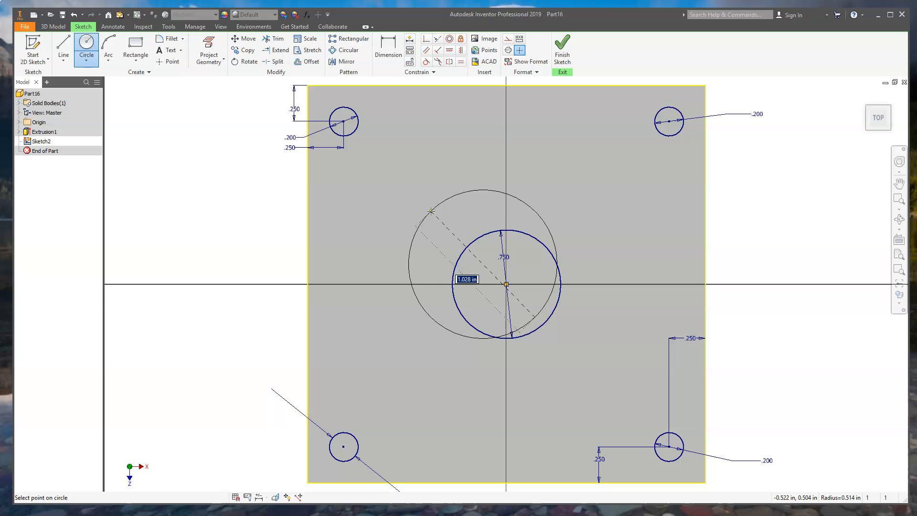
pyautogui.write('1')
pyautogui.press('Return')
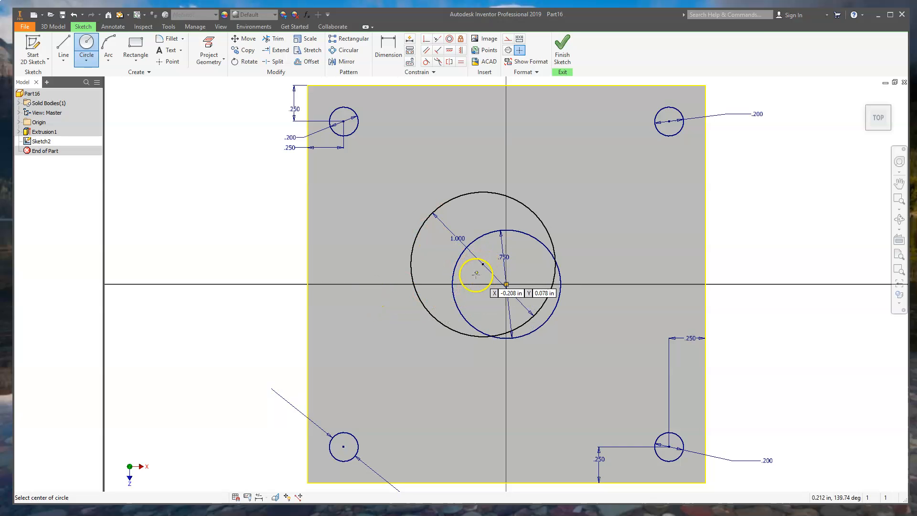
pyautogui.click(483, 263)
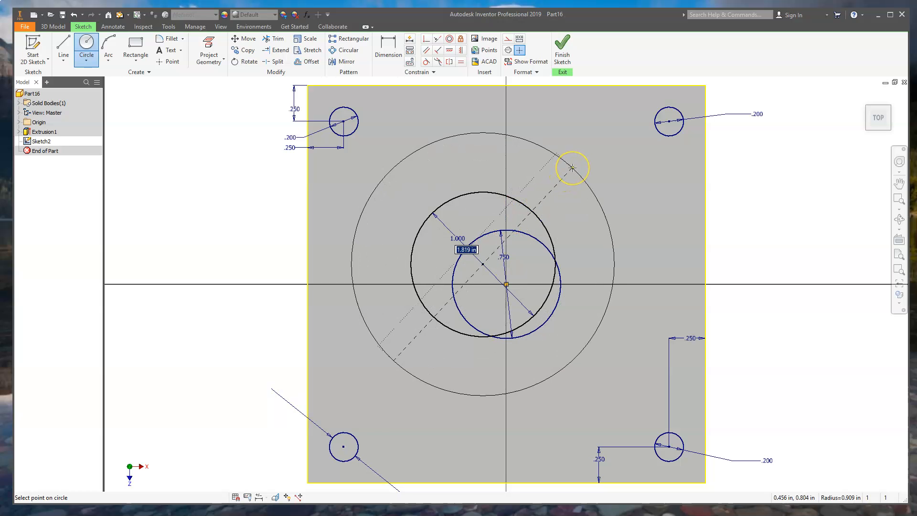
pyautogui.click(574, 170)
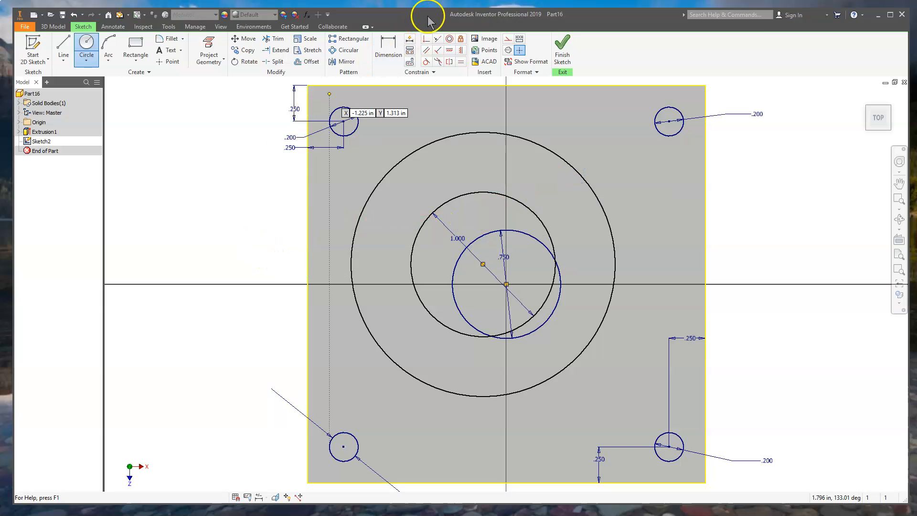
# Dimension the outer concentric circle's diameter as the 1 in circle's diameter plus 0.125 in, using the linked expression d13+.125.
pyautogui.click(394, 48)
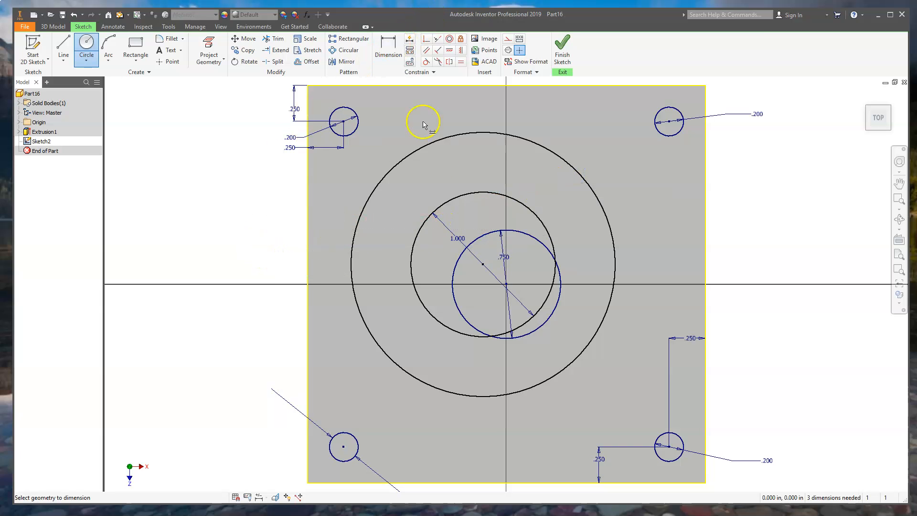
pyautogui.click(579, 362)
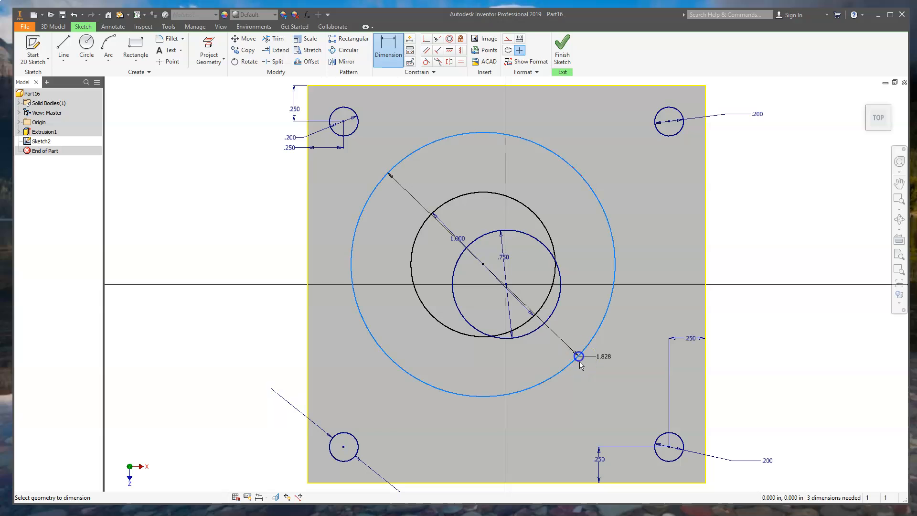
pyautogui.click(589, 385)
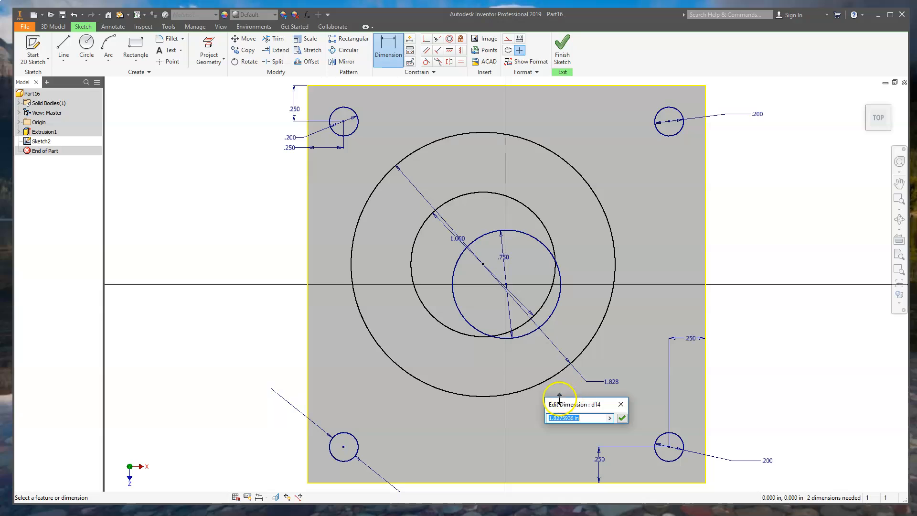
pyautogui.click(458, 241)
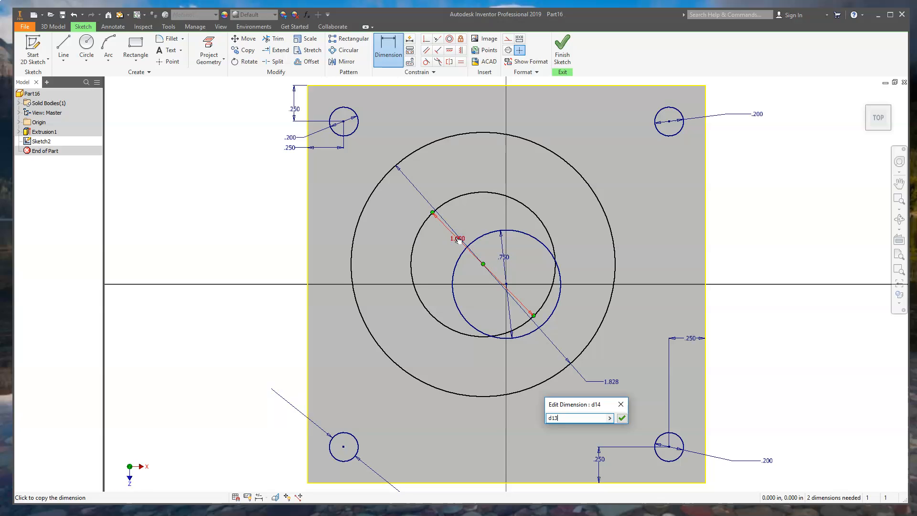
pyautogui.write('+.125')
pyautogui.press('Return')
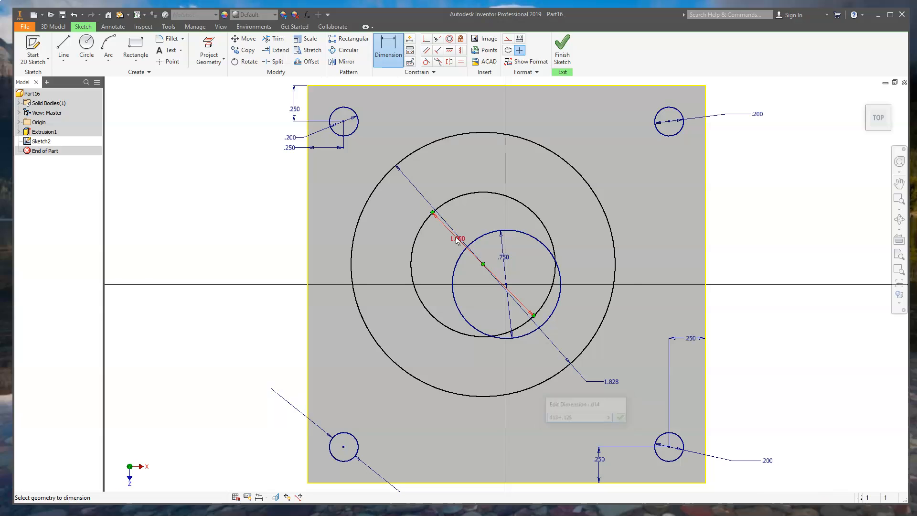
pyautogui.click(611, 269)
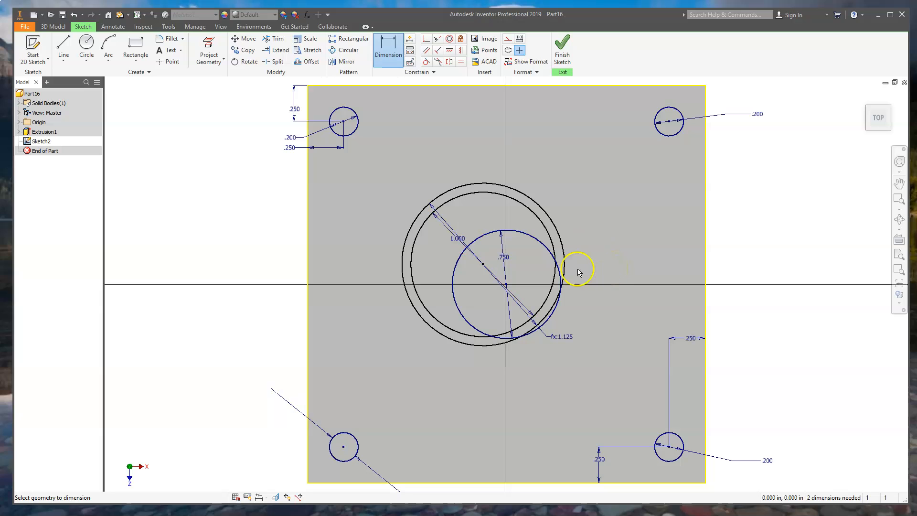
# Test the linked diameters by setting the 1 in circle to 1.5 in and 2 in, and restore it to 1 in.
pyautogui.doubleClick(460, 244)
pyautogui.moveTo(438, 277); pyautogui.dragTo(420, 276)
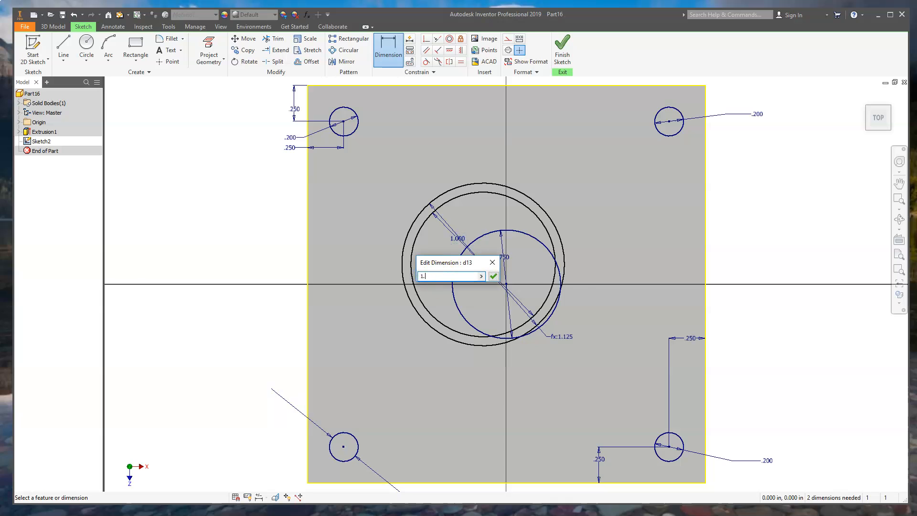
pyautogui.press('Return')
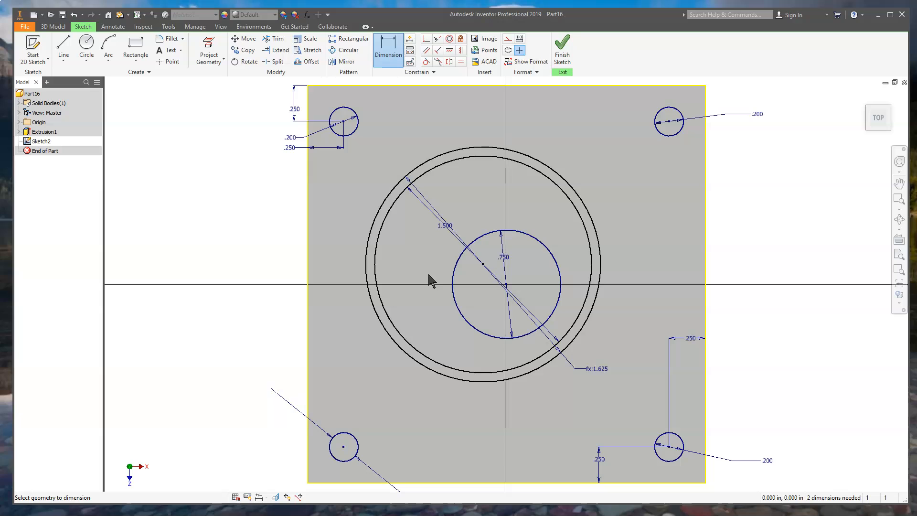
pyautogui.doubleClick(444, 230)
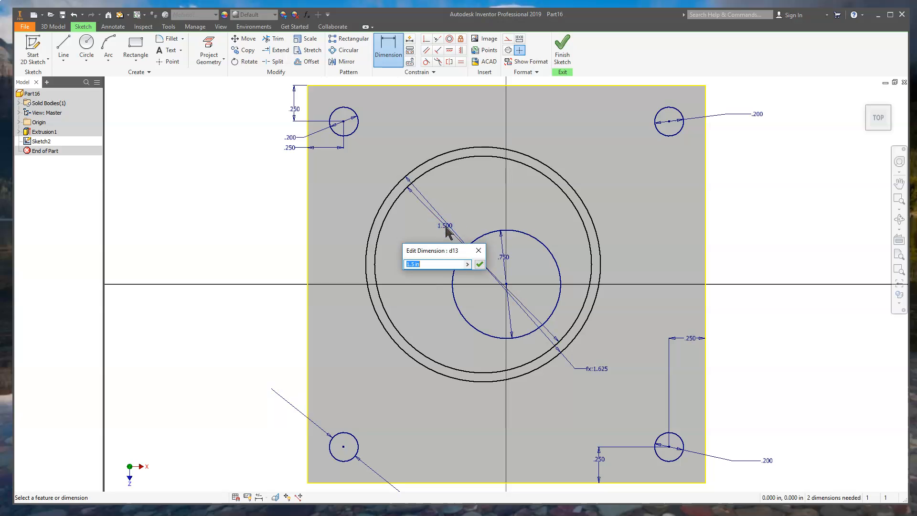
pyautogui.write('2')
pyautogui.press('Return')
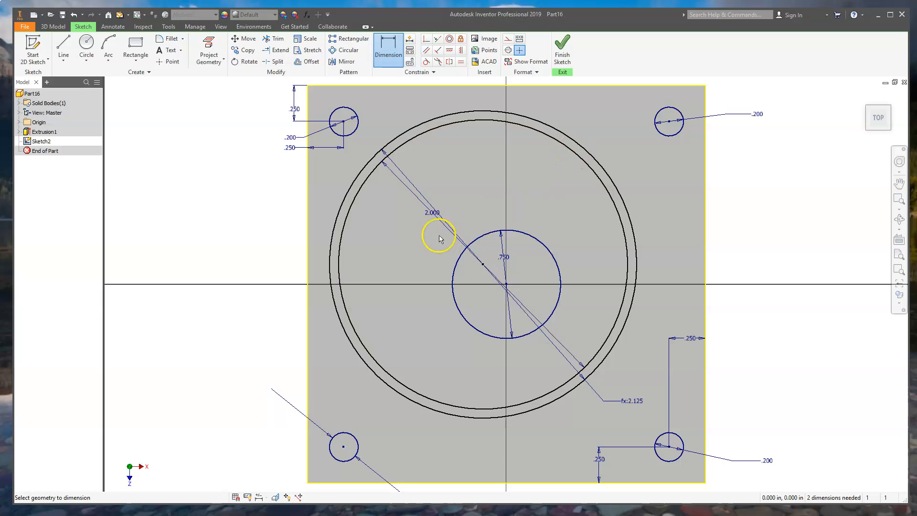
pyautogui.click(432, 213)
pyautogui.write('1')
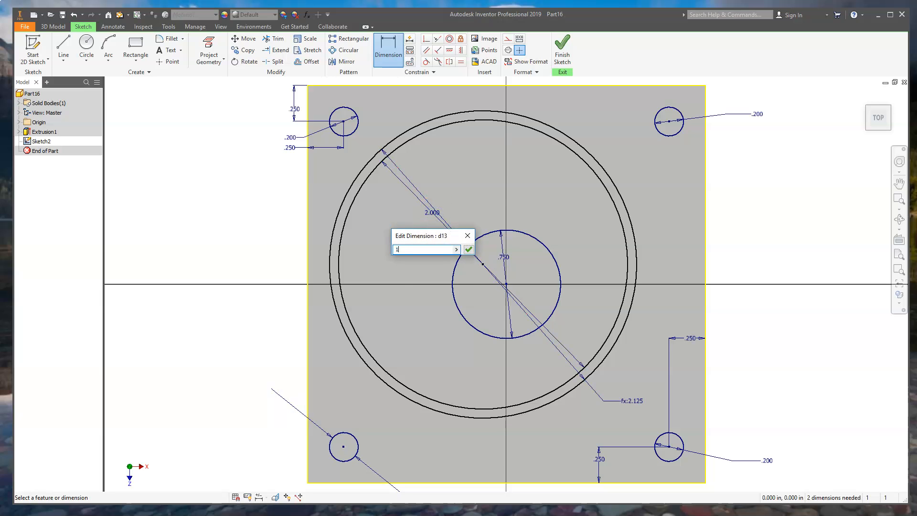
pyautogui.press('Return')
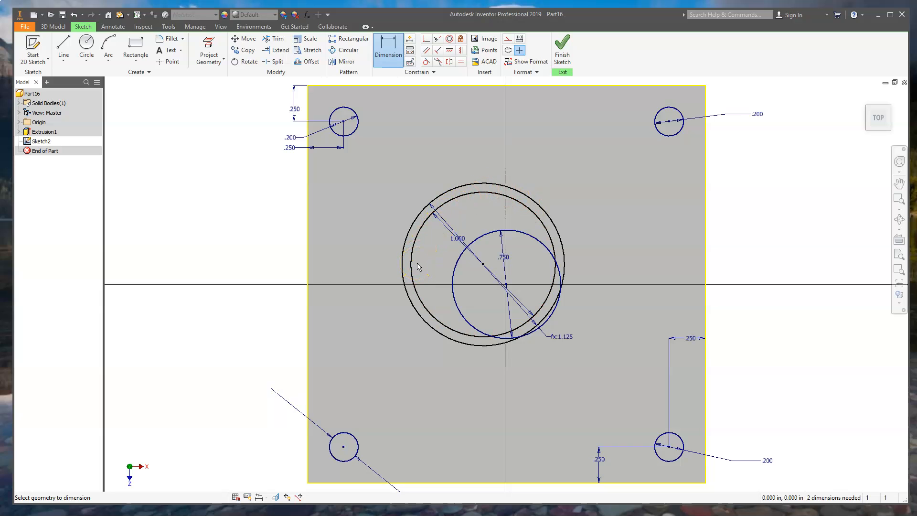
# Following the Simple Flange drawing, make the 1 in circle concentric with the 0.75 in circle and finish the sketch.
pyautogui.hotkey('alt', 'Tab')
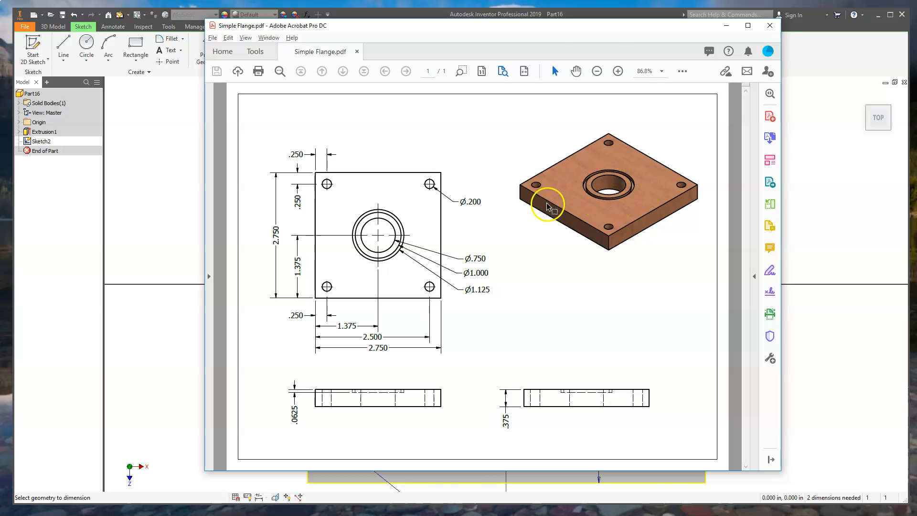
pyautogui.hotkey('alt', 'Tab')
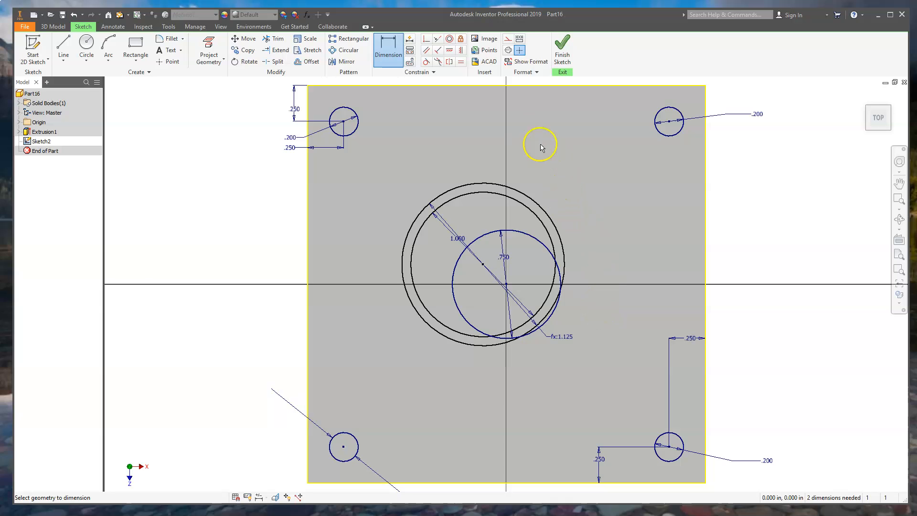
pyautogui.click(451, 41)
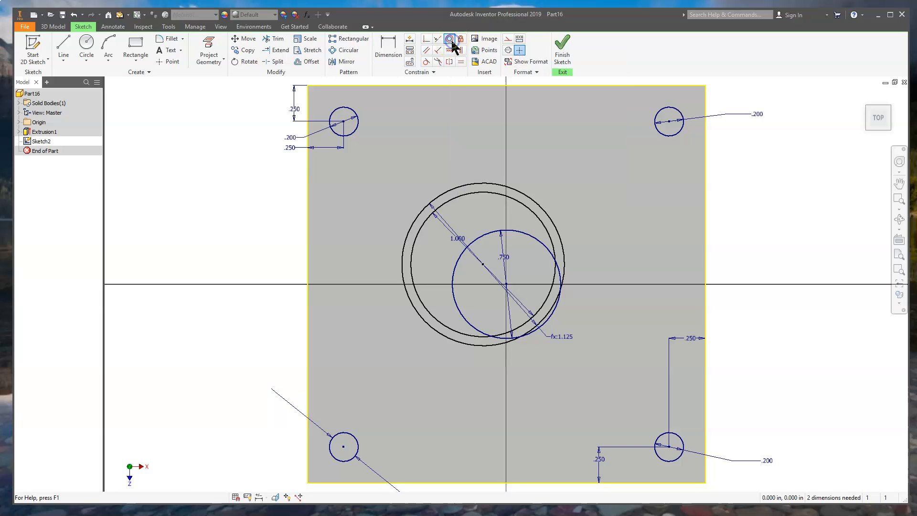
pyautogui.click(481, 238)
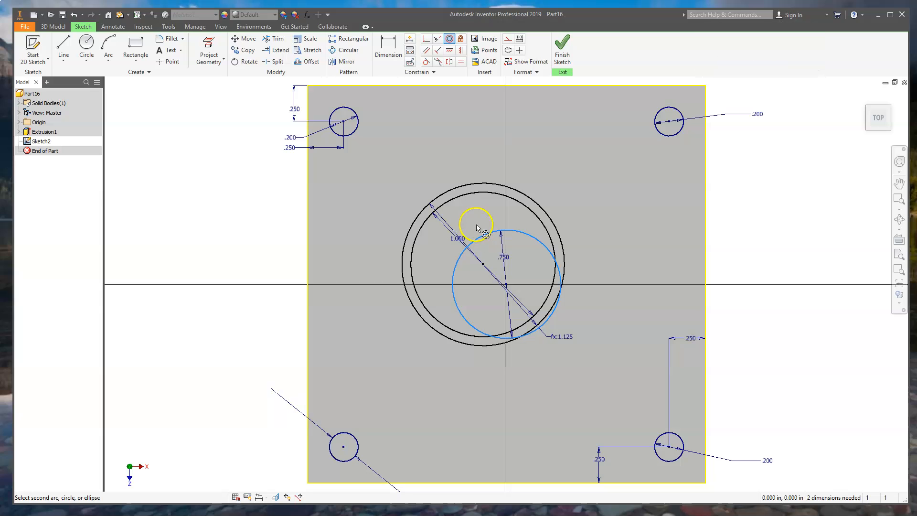
pyautogui.click(467, 197)
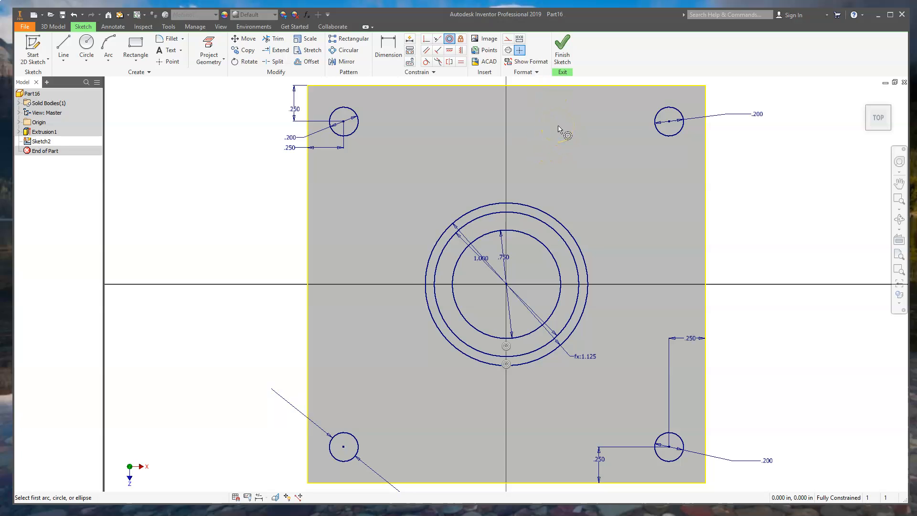
pyautogui.click(564, 46)
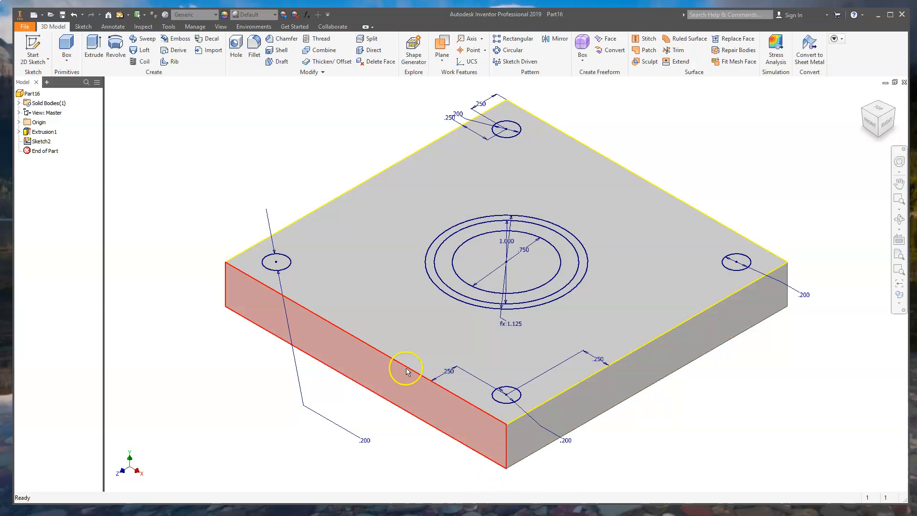
# Cut the four 0.2 in corner circles through the plate with an Extrude whose extent is All.
pyautogui.click(93, 47)
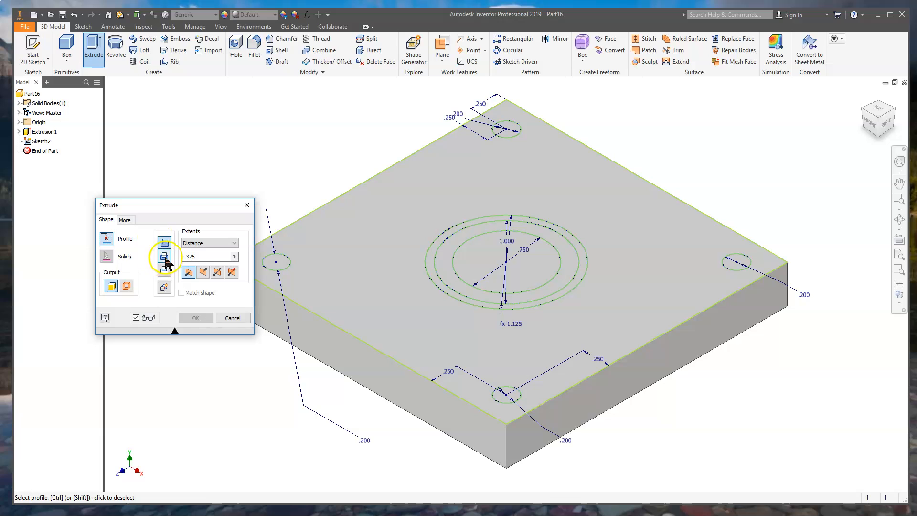
pyautogui.click(164, 257)
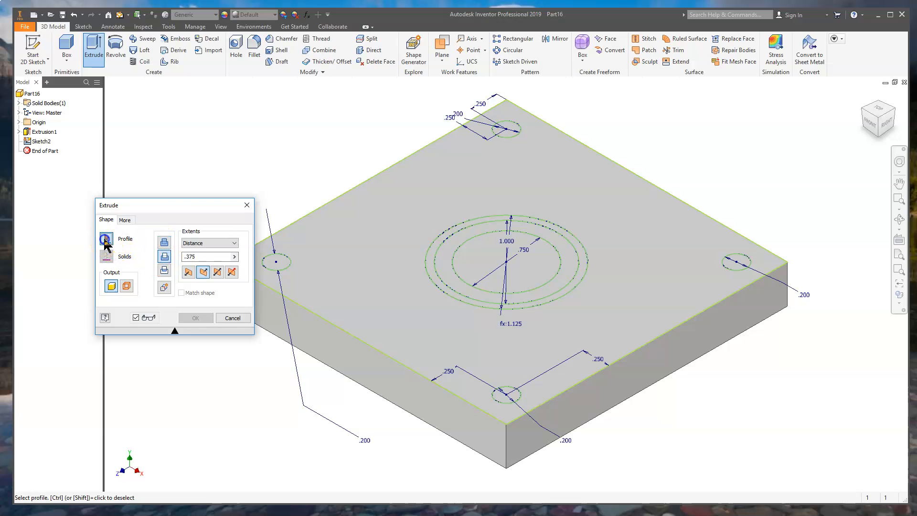
pyautogui.click(510, 140)
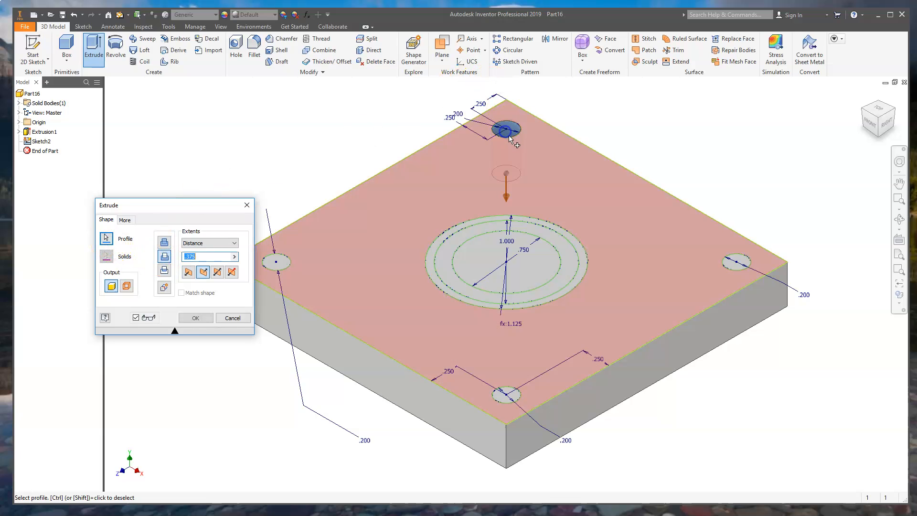
pyautogui.click(737, 262)
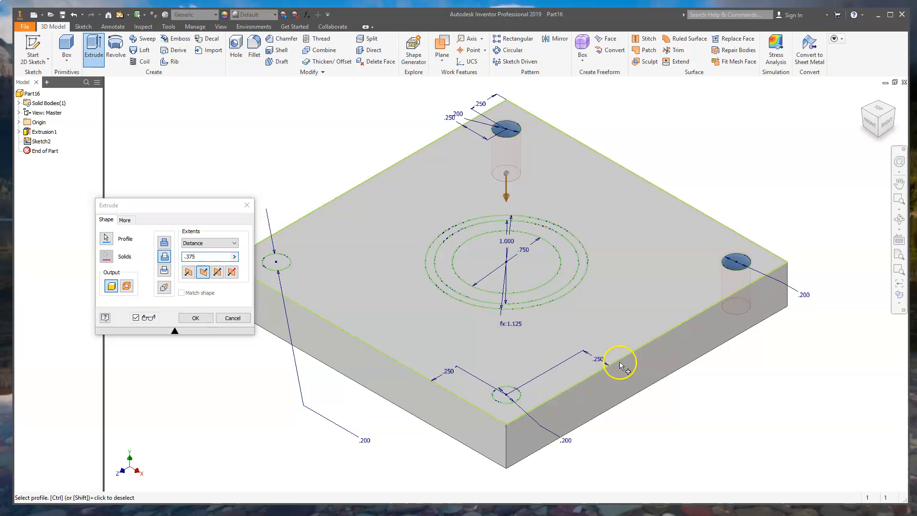
pyautogui.click(505, 393)
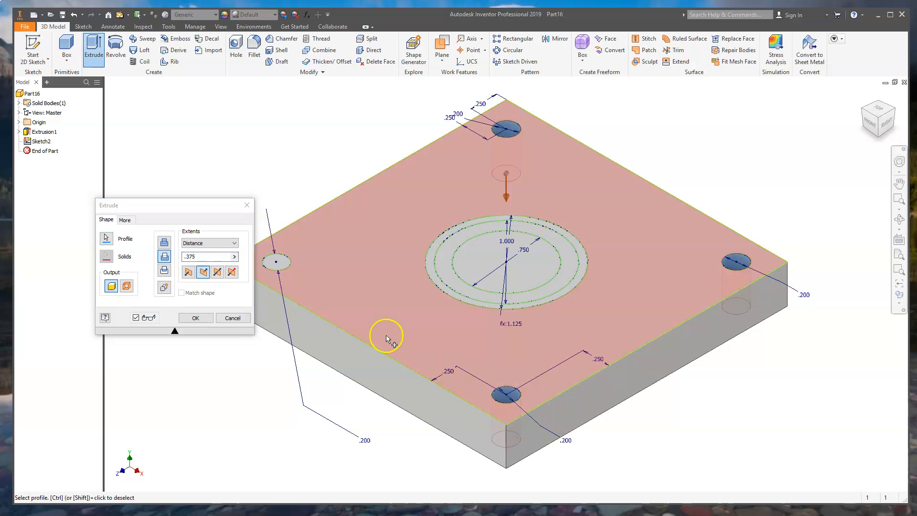
pyautogui.click(274, 260)
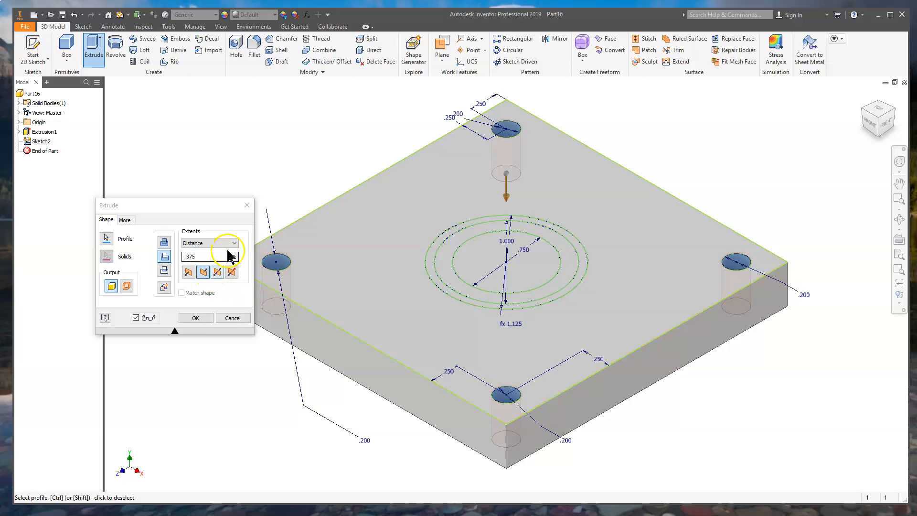
pyautogui.click(234, 243)
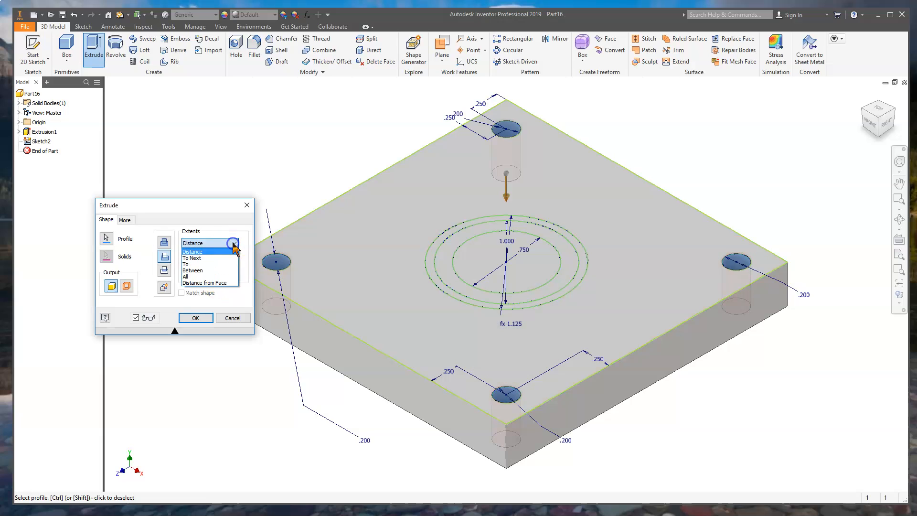
pyautogui.click(198, 277)
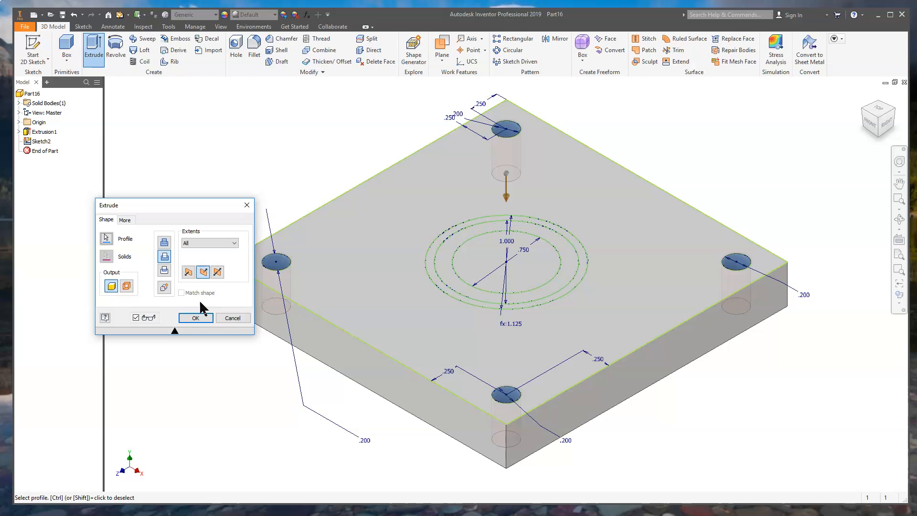
pyautogui.click(204, 318)
pyautogui.click(203, 319)
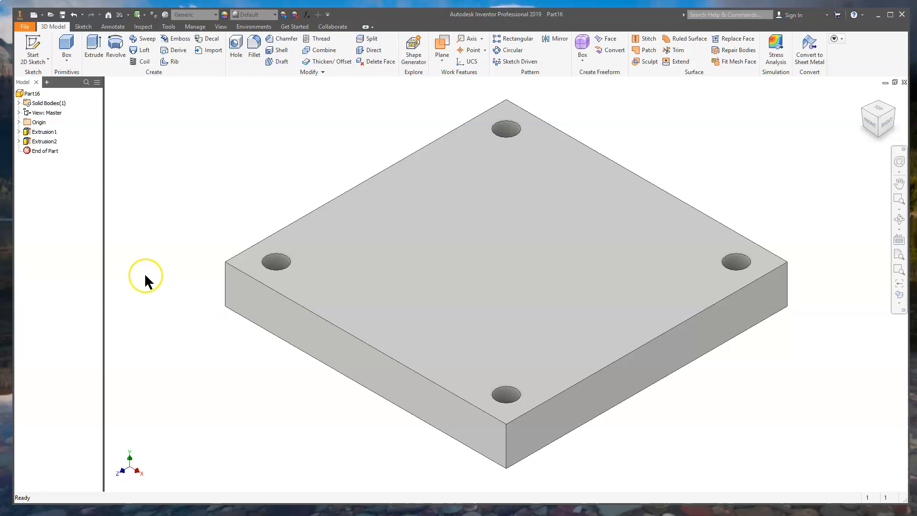
# Share Sketch2 from under Extrusion2 so its central circles can be reused for other features.
pyautogui.click(19, 142)
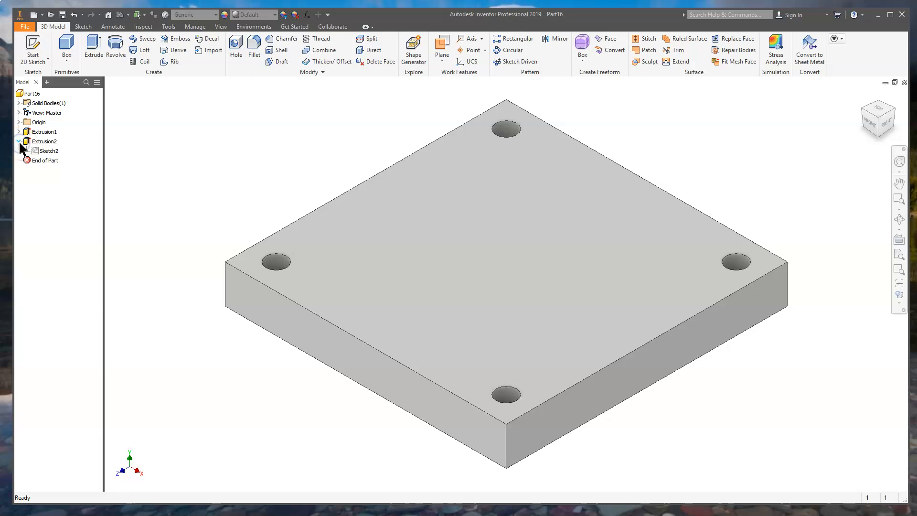
pyautogui.click(48, 151)
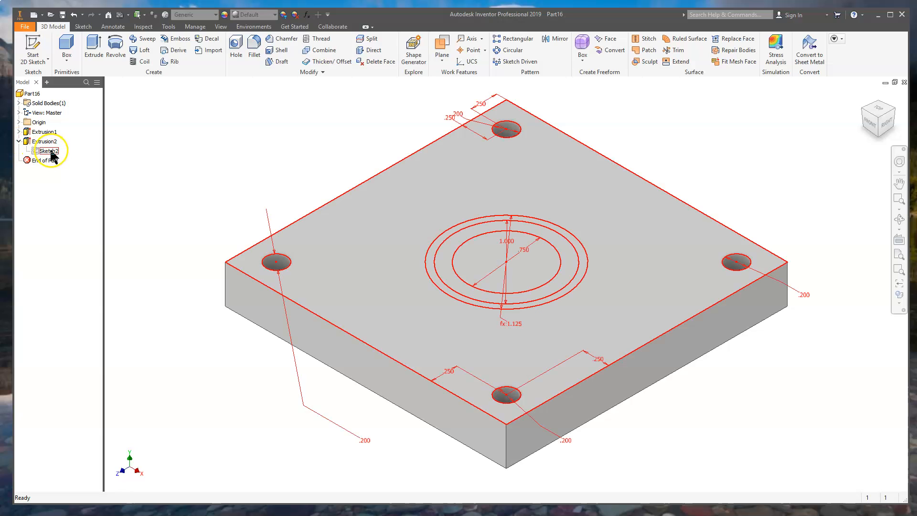
pyautogui.rightClick(50, 152)
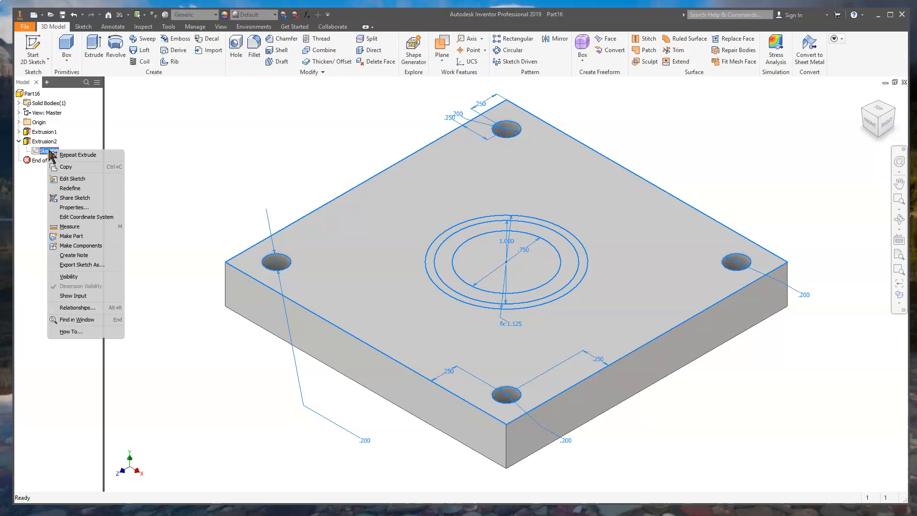
pyautogui.click(67, 198)
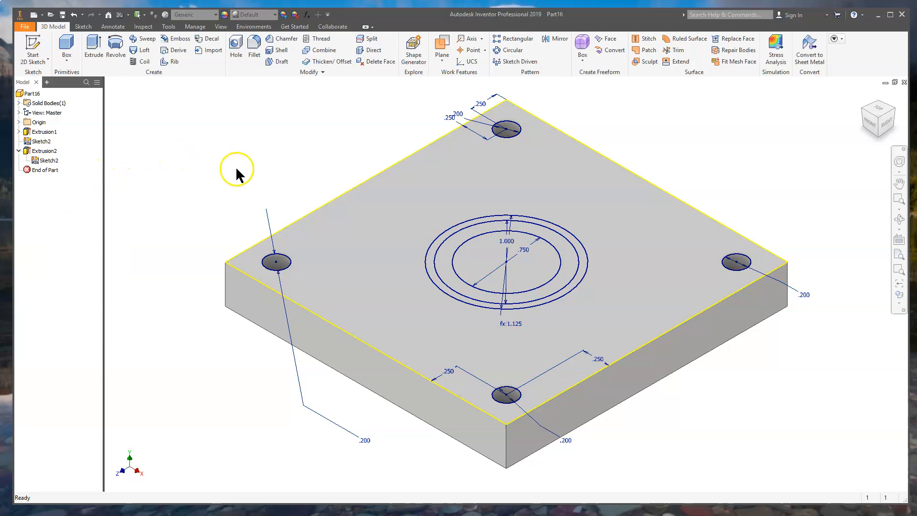
pyautogui.moveTo(46, 173); pyautogui.dragTo(36, 170)
# Cut the central 0.75 in circle through the plate with an Extrude whose extent is All.
pyautogui.click(93, 46)
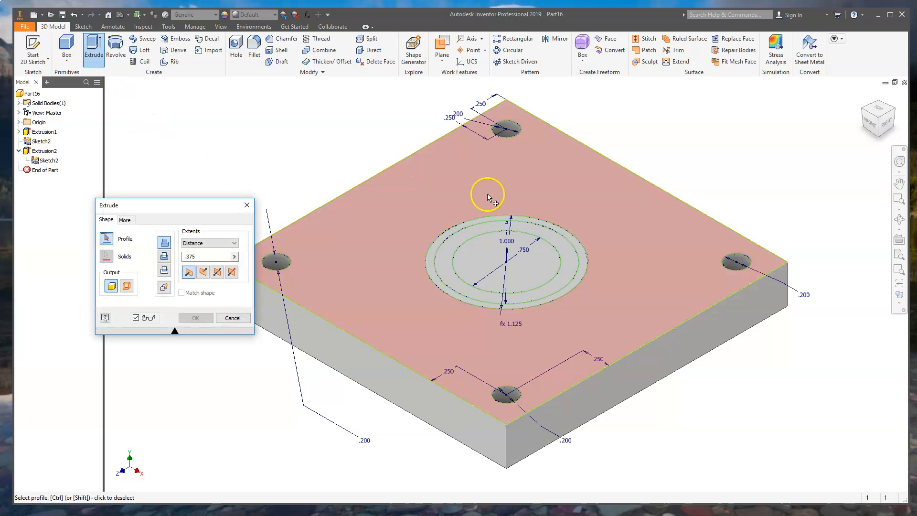
pyautogui.click(510, 258)
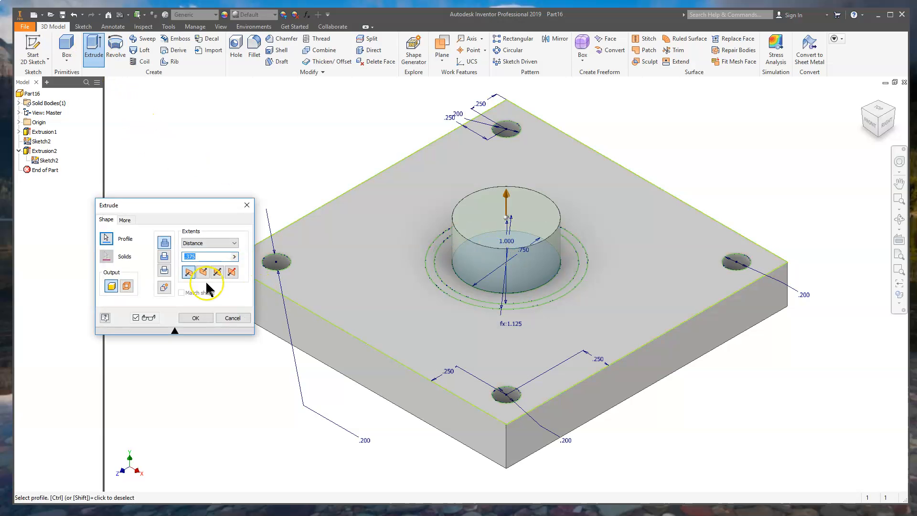
pyautogui.click(164, 256)
pyautogui.click(234, 243)
pyautogui.click(198, 277)
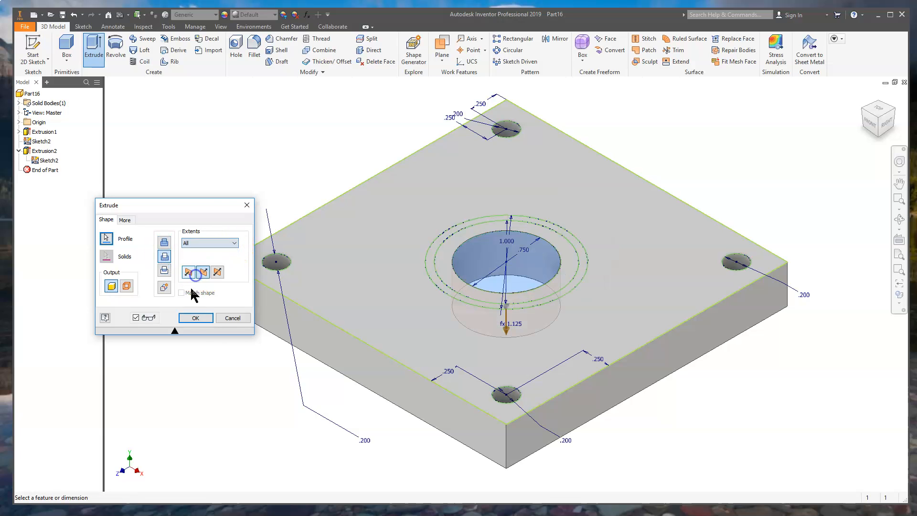
pyautogui.click(198, 319)
pyautogui.click(199, 207)
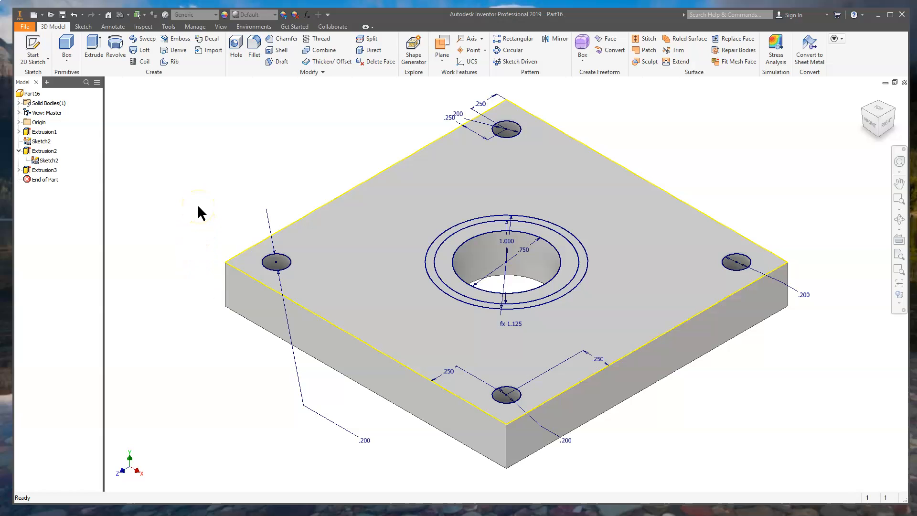
# Cut the ring between the 1 in and 1.125 in circles 1/16 in deep into the plate with an Extrude.
pyautogui.click(403, 201)
pyautogui.click(180, 113)
pyautogui.click(95, 48)
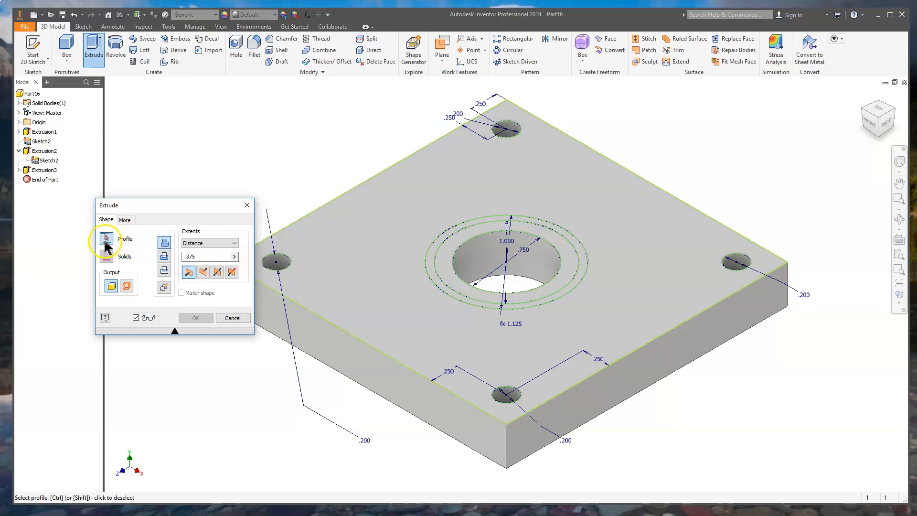
pyautogui.click(165, 256)
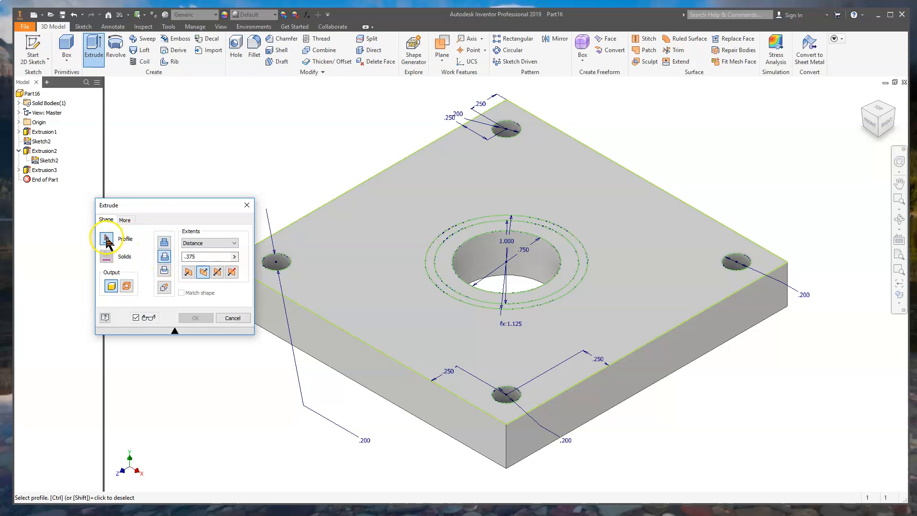
pyautogui.click(434, 254)
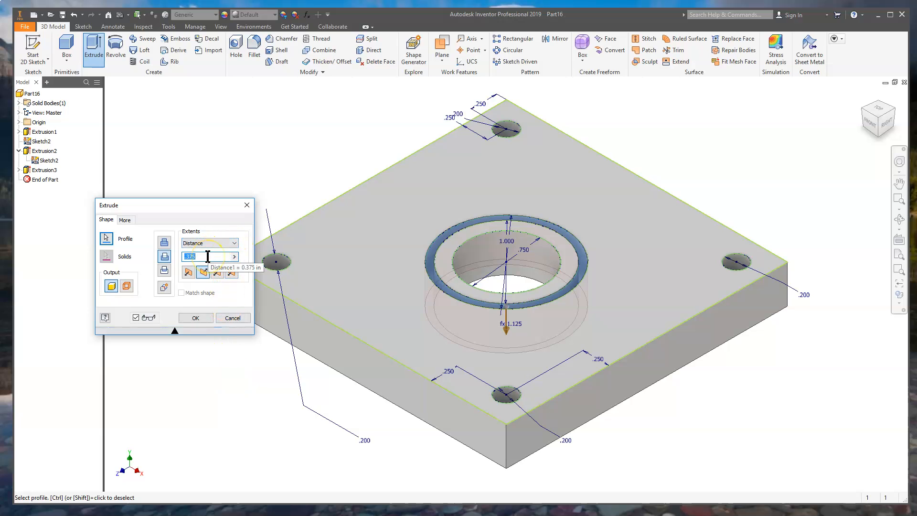
pyautogui.write('.0625')
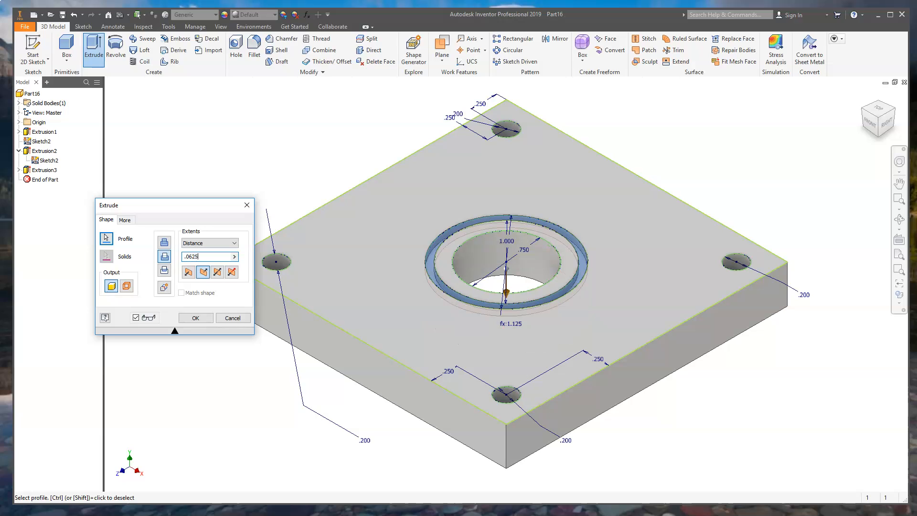
pyautogui.press('BackSpace')
pyautogui.press('BackSpace')
pyautogui.press('BackSpace')
pyautogui.press('BackSpace')
pyautogui.write('1/')
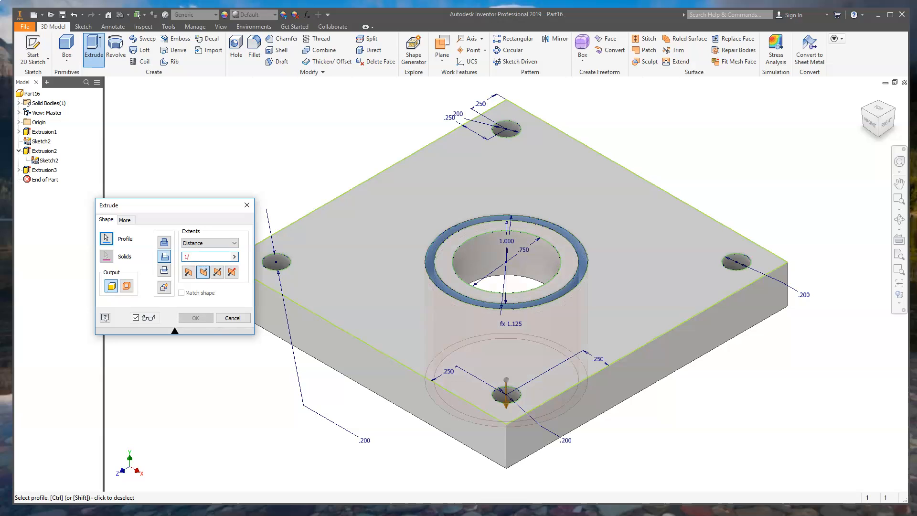
pyautogui.write('16')
pyautogui.click(199, 320)
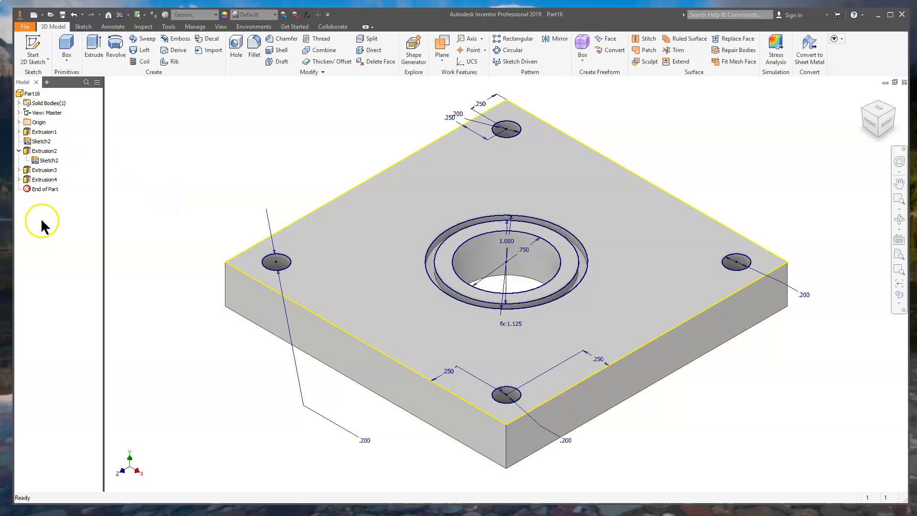
# Assign the Wood (Oak) material to the part in the physical settings of its iProperties and apply it.
pyautogui.rightClick(30, 95)
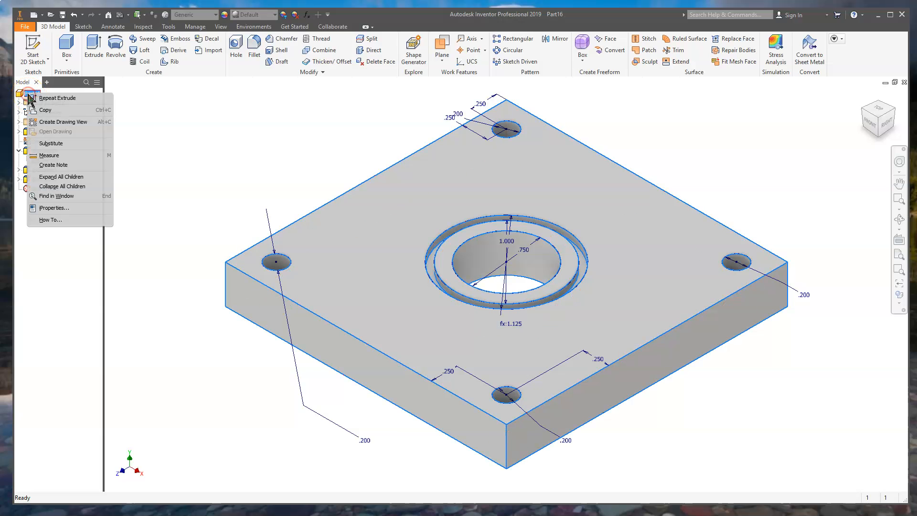
pyautogui.click(56, 209)
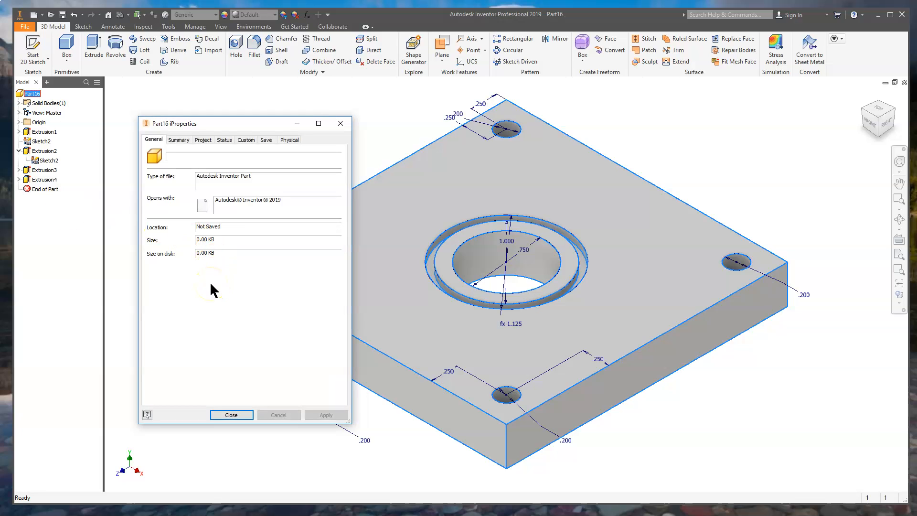
pyautogui.click(291, 141)
pyautogui.click(290, 140)
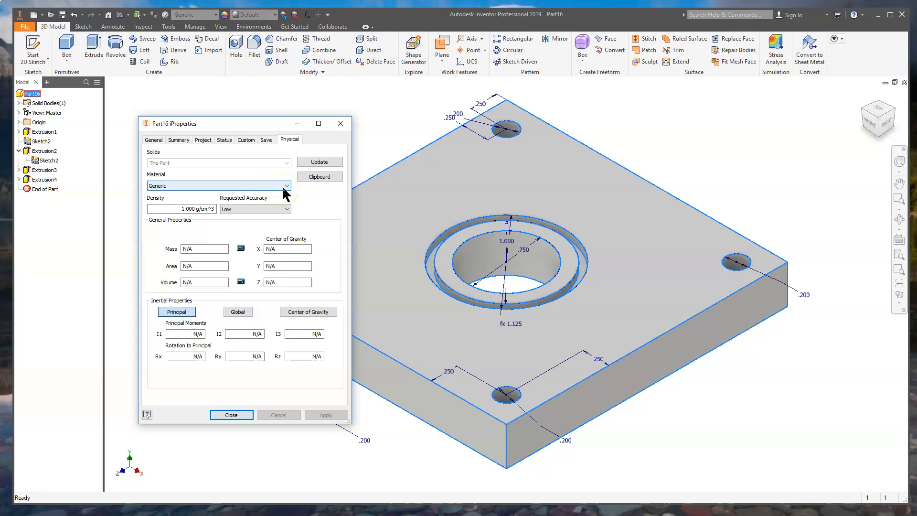
pyautogui.click(186, 308)
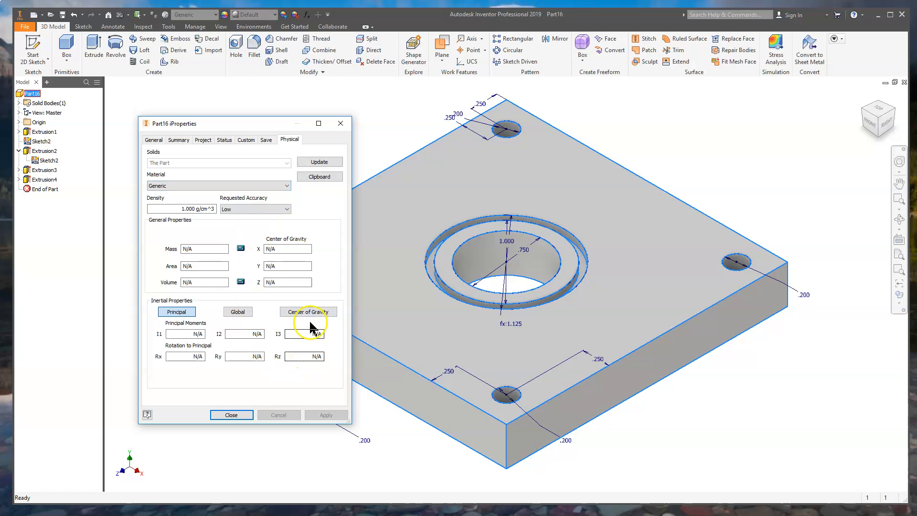
pyautogui.click(286, 186)
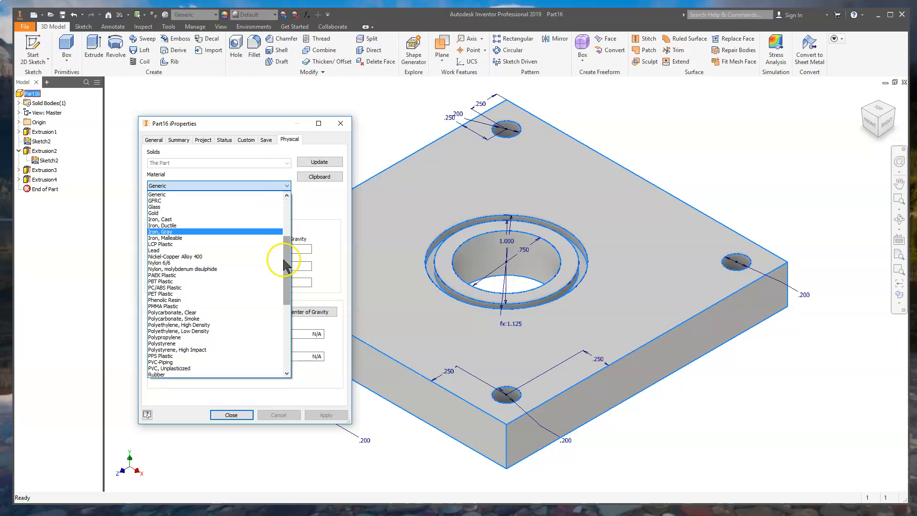
pyautogui.moveTo(286, 257); pyautogui.dragTo(287, 319)
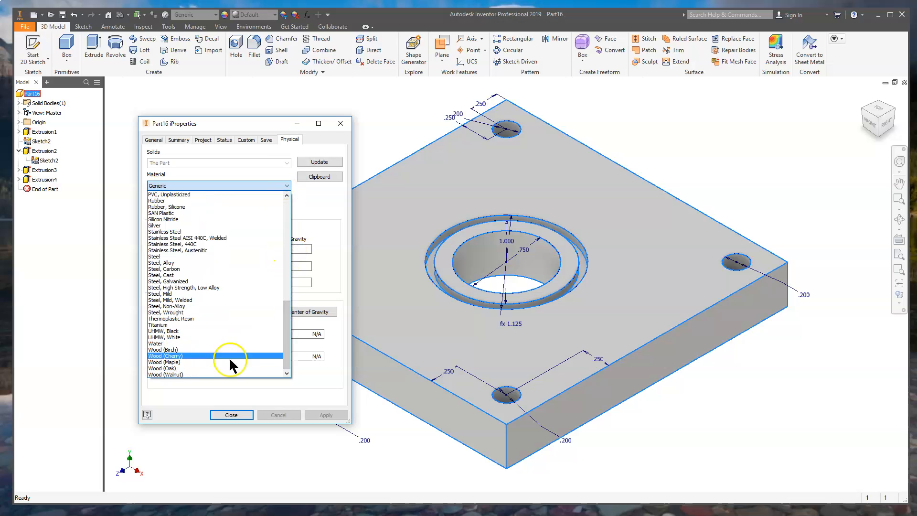
pyautogui.click(173, 369)
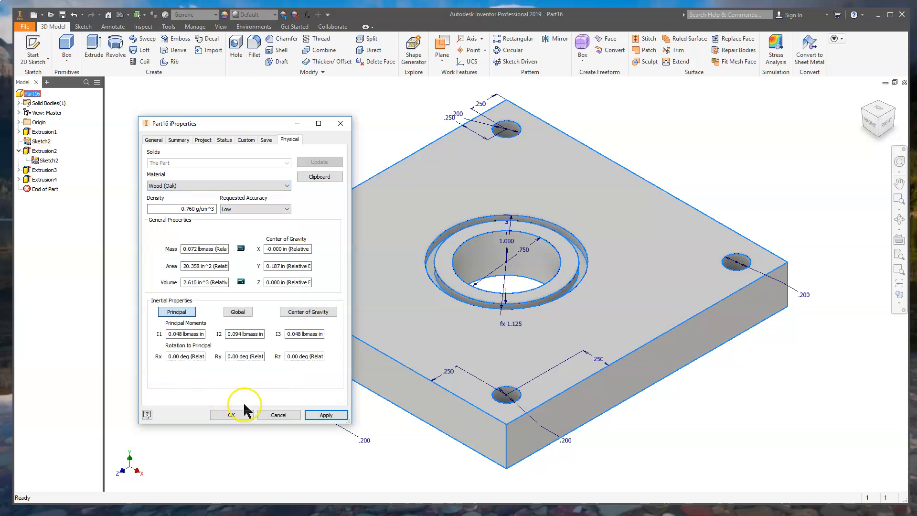
pyautogui.click(328, 416)
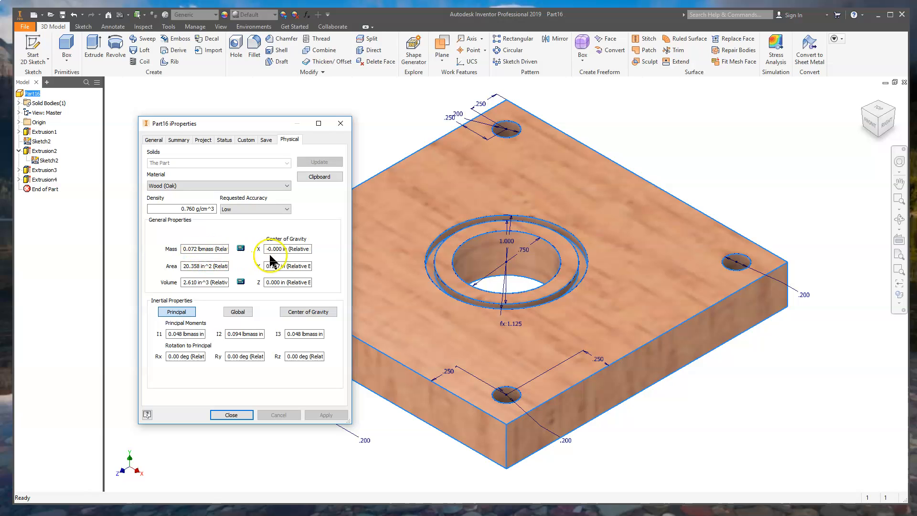
pyautogui.click(230, 420)
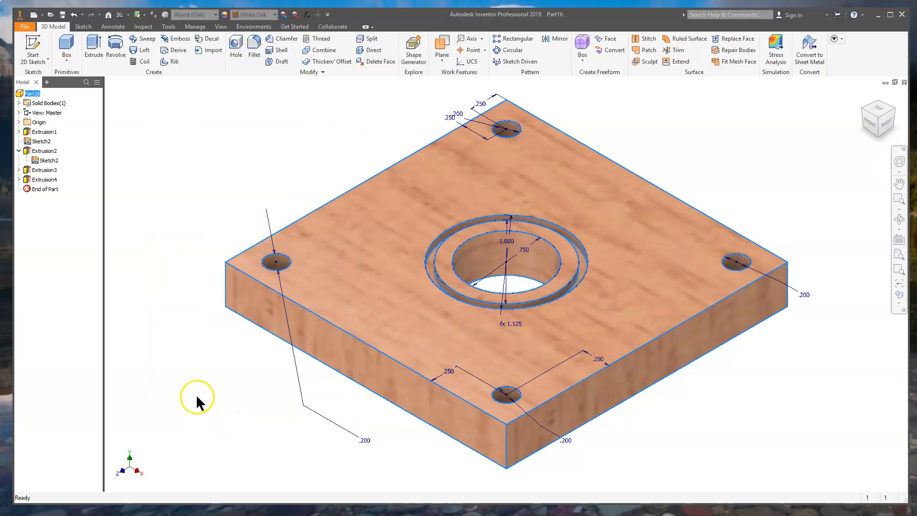